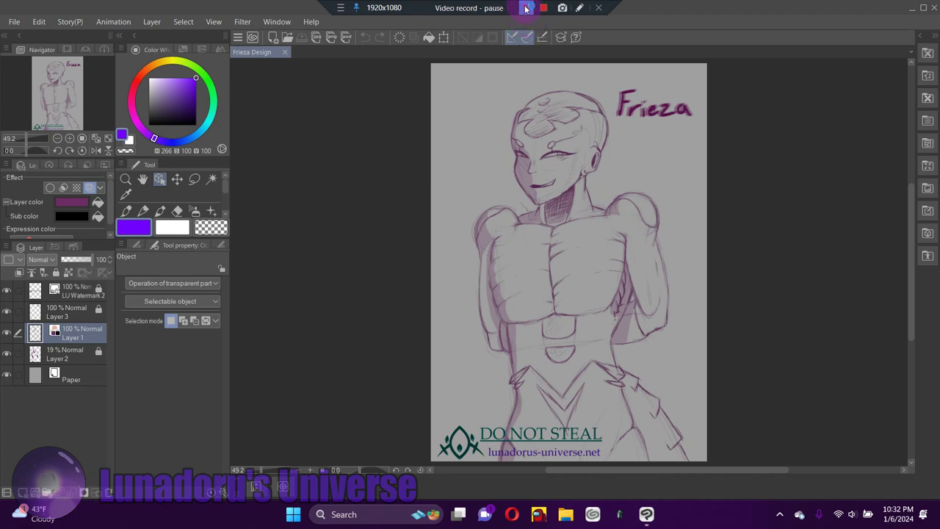
click(526, 8)
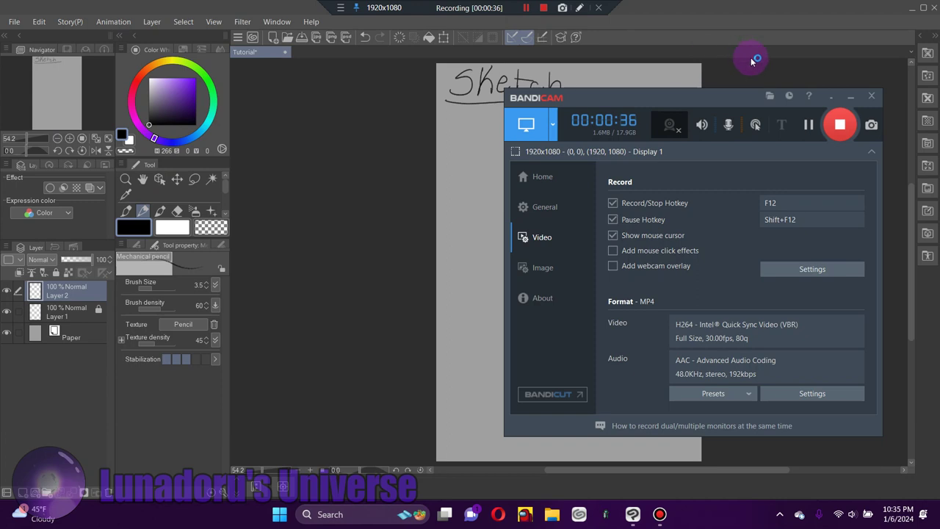
click(831, 98)
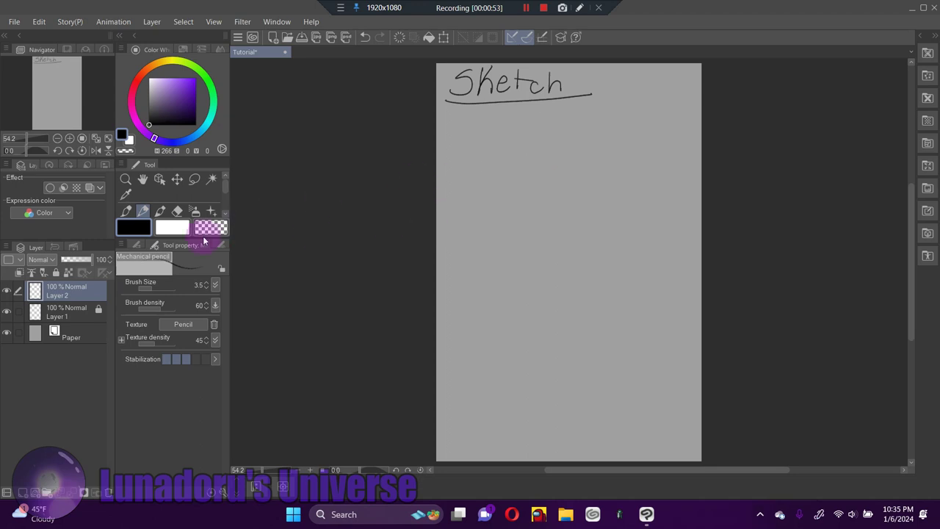
click(172, 228)
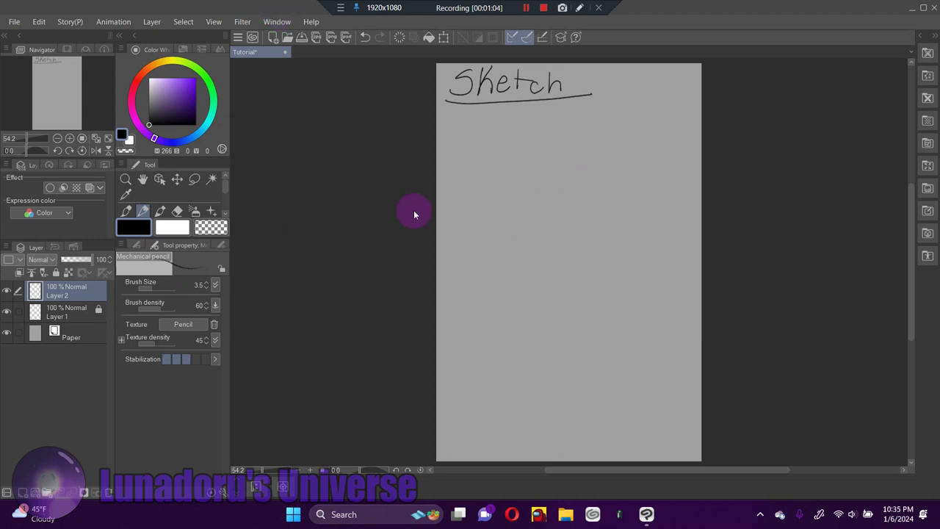
click(183, 287)
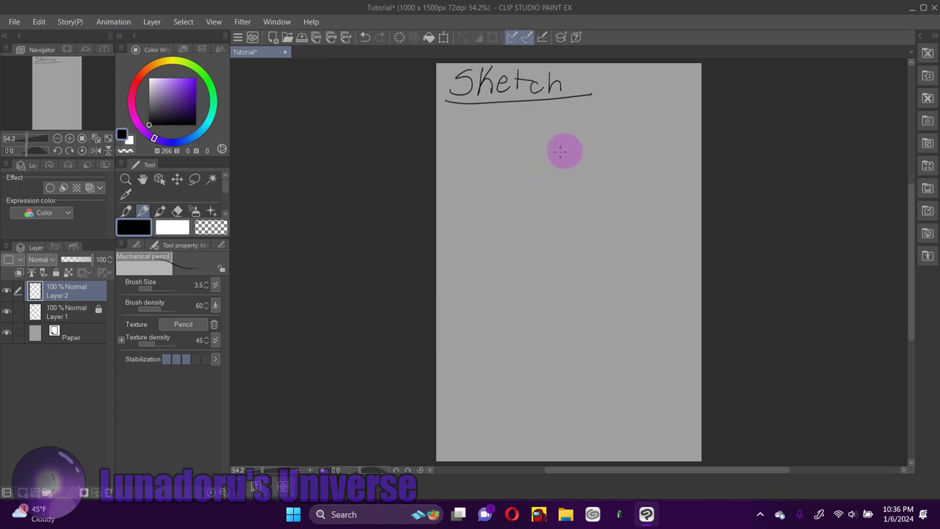
- Sketch a head circle with faint face guide lines below the title, plus two smaller shoulder circles beneath it
mouse_move(556, 149)
mouse_down()
mouse_move(550, 197)
mouse_move(592, 180)
mouse_move(564, 144)
mouse_move(573, 198)
mouse_move(585, 150)
mouse_move(540, 161)
mouse_move(569, 203)
mouse_move(590, 155)
mouse_move(540, 175)
mouse_move(575, 207)
mouse_move(565, 150)
mouse_move(539, 175)
mouse_move(574, 206)
mouse_move(589, 152)
mouse_move(593, 163)
mouse_move(539, 180)
mouse_move(597, 183)
mouse_move(590, 167)
mouse_move(559, 168)
mouse_move(569, 145)
mouse_move(534, 174)
mouse_move(574, 206)
mouse_move(590, 170)
mouse_move(531, 174)
mouse_move(573, 205)
mouse_move(600, 177)
mouse_move(560, 144)
mouse_move(542, 194)
mouse_move(592, 181)
mouse_move(578, 154)
mouse_move(587, 154)
mouse_move(585, 209)
mouse_move(605, 214)
mouse_move(563, 141)
mouse_move(557, 166)
mouse_up()
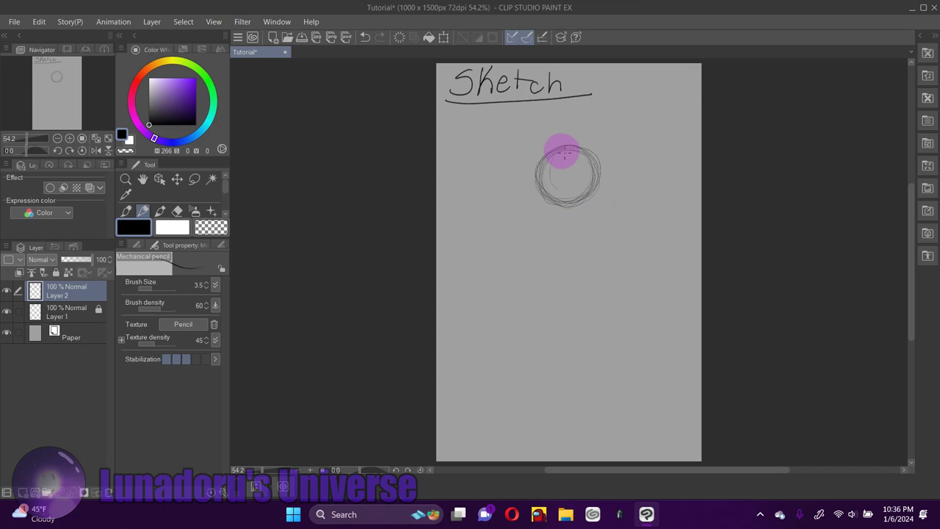
drag(555, 150, 553, 235)
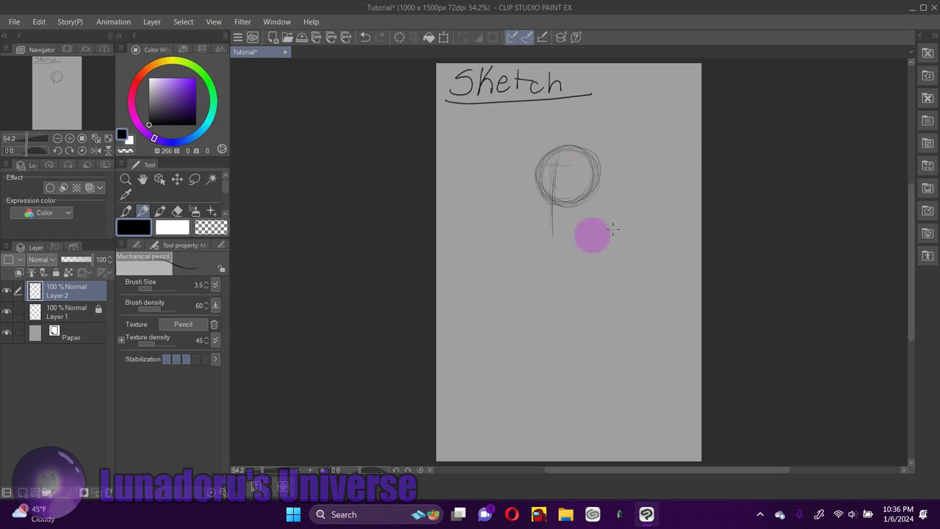
mouse_move(620, 222)
mouse_down()
mouse_move(641, 246)
mouse_move(610, 259)
mouse_move(614, 221)
mouse_up()
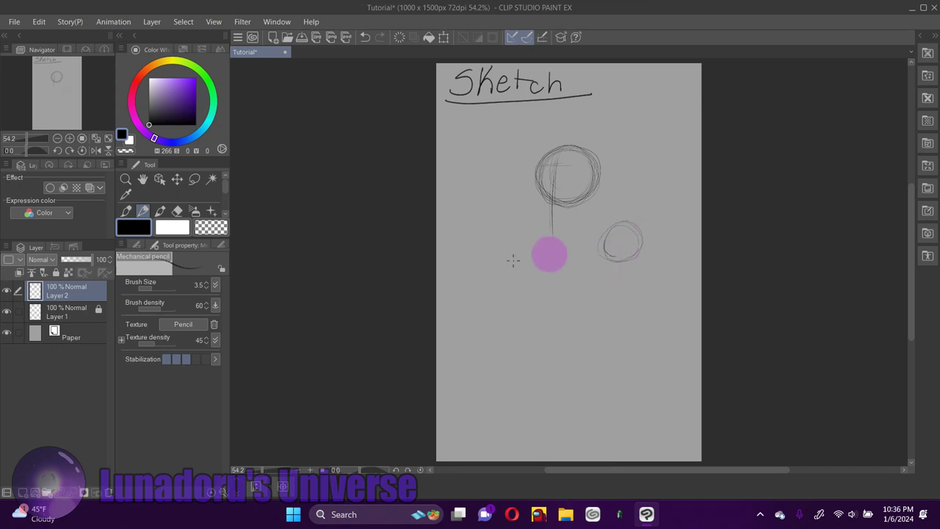
mouse_move(506, 257)
mouse_down()
mouse_move(550, 249)
mouse_move(515, 272)
mouse_move(558, 248)
mouse_move(559, 236)
mouse_move(534, 240)
mouse_move(514, 270)
mouse_move(537, 235)
mouse_move(516, 264)
mouse_move(552, 262)
mouse_move(521, 266)
mouse_move(527, 236)
mouse_move(529, 271)
mouse_move(512, 272)
mouse_move(552, 244)
mouse_move(530, 236)
mouse_up()
mouse_move(628, 257)
mouse_down()
mouse_move(601, 246)
mouse_move(627, 226)
mouse_move(604, 254)
mouse_move(637, 247)
mouse_move(601, 234)
mouse_move(601, 249)
mouse_move(597, 238)
mouse_move(643, 243)
mouse_move(621, 271)
mouse_up()
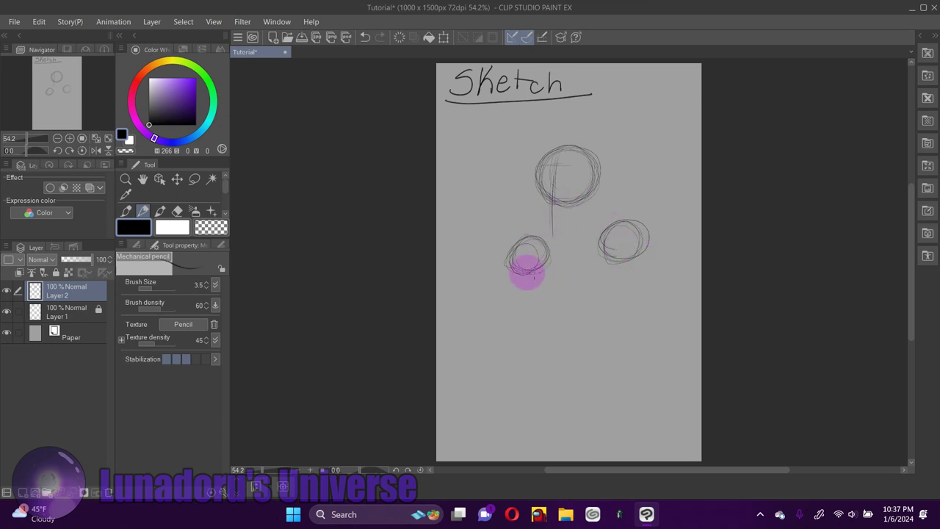
- Sketch a torso that tapers from the joined shoulder circles to a waist line, with short hip lines below
drag(527, 277, 534, 351)
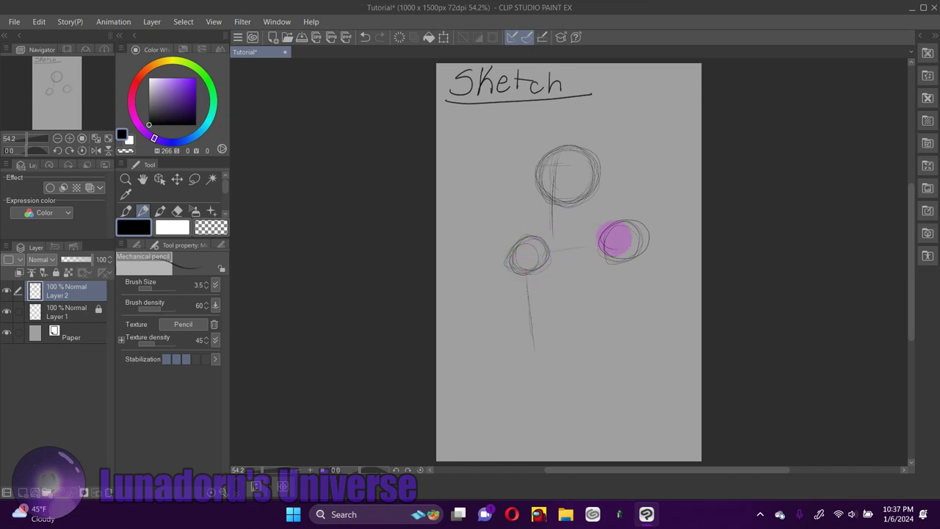
mouse_move(550, 250)
mouse_down()
mouse_move(603, 241)
mouse_move(611, 337)
mouse_up()
drag(627, 262, 611, 336)
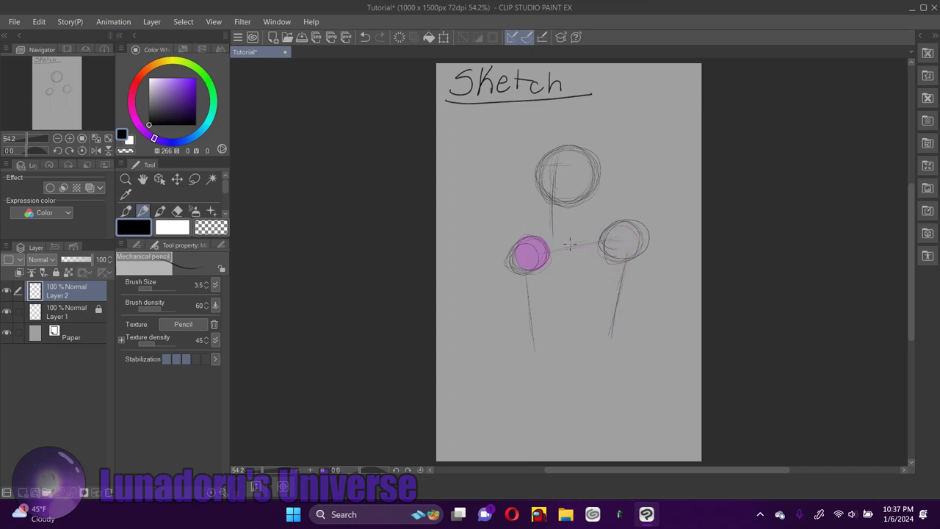
drag(524, 273, 530, 351)
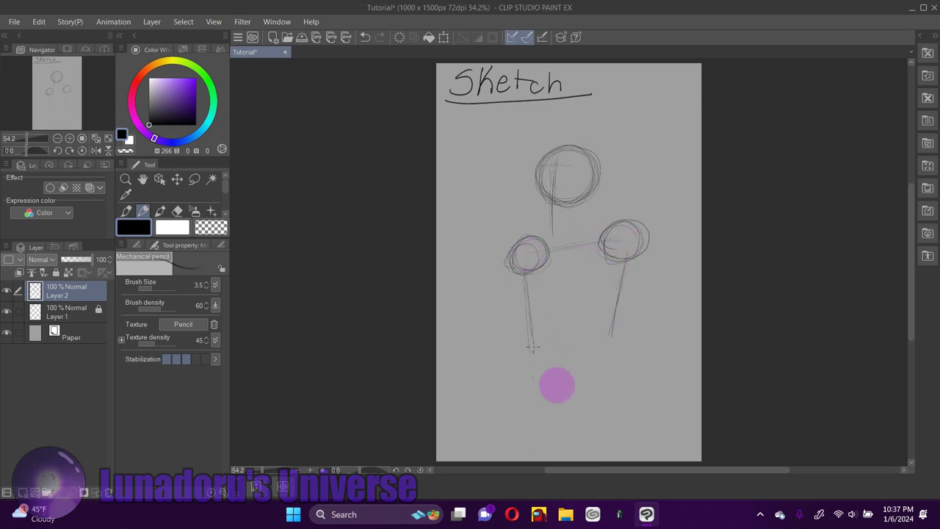
mouse_move(599, 346)
mouse_down()
mouse_move(539, 355)
mouse_move(570, 355)
mouse_move(527, 356)
mouse_up()
drag(614, 327, 605, 353)
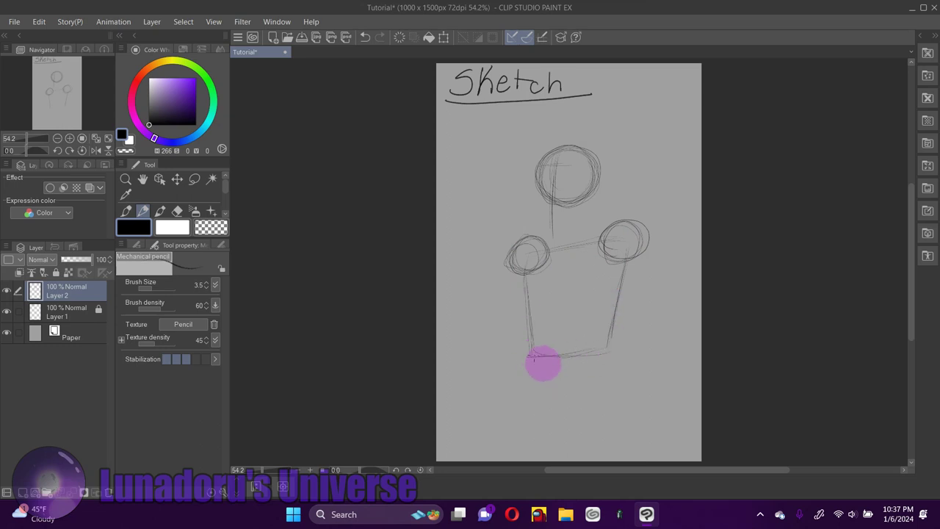
drag(530, 359, 529, 397)
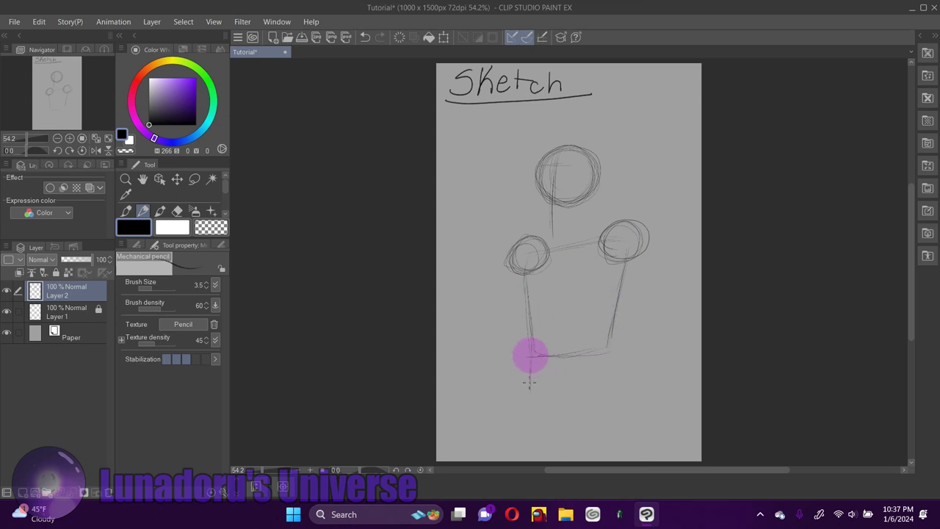
drag(610, 351, 615, 380)
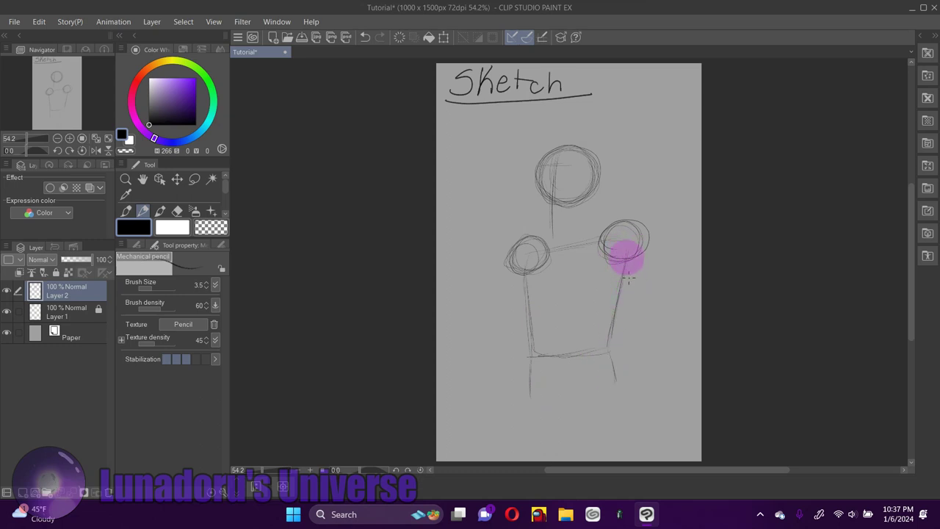
- Sketch straight arm guide lines down from both shoulders, with small elbow circles and forearm lines below them
drag(627, 253, 628, 318)
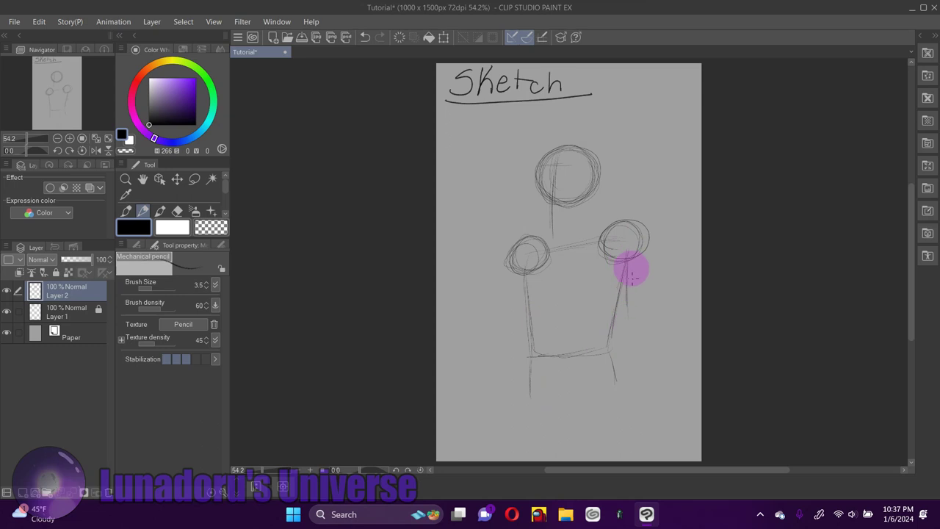
drag(523, 256, 519, 346)
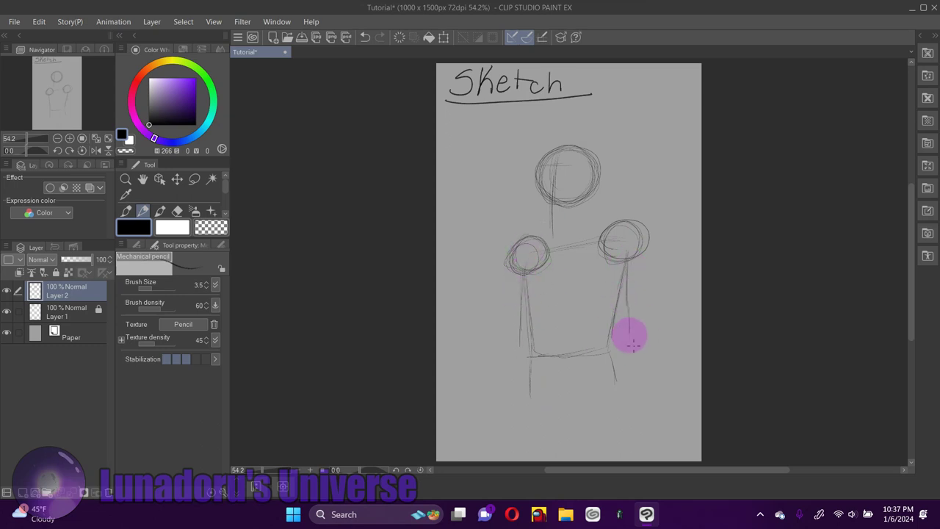
drag(628, 334, 632, 337)
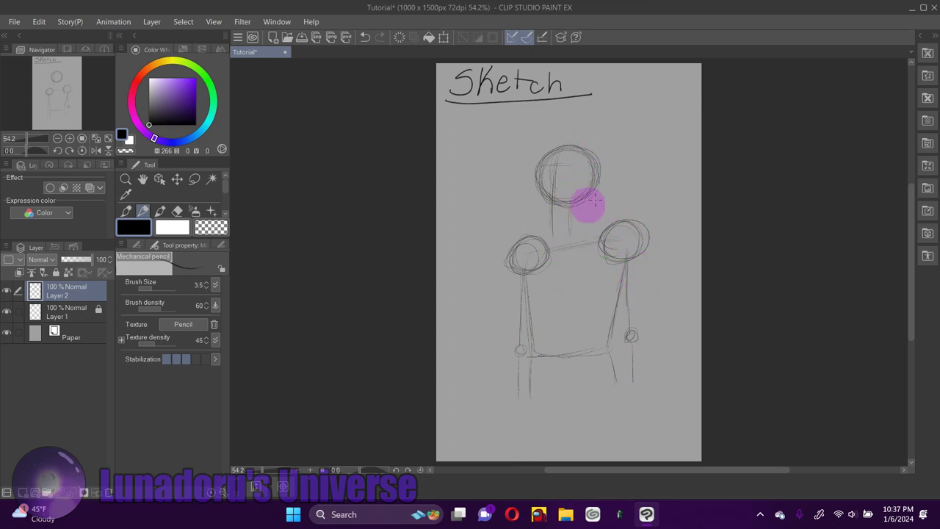
- Outline both upper arms with curved strokes on each side of the arm guide lines
drag(517, 274, 512, 319)
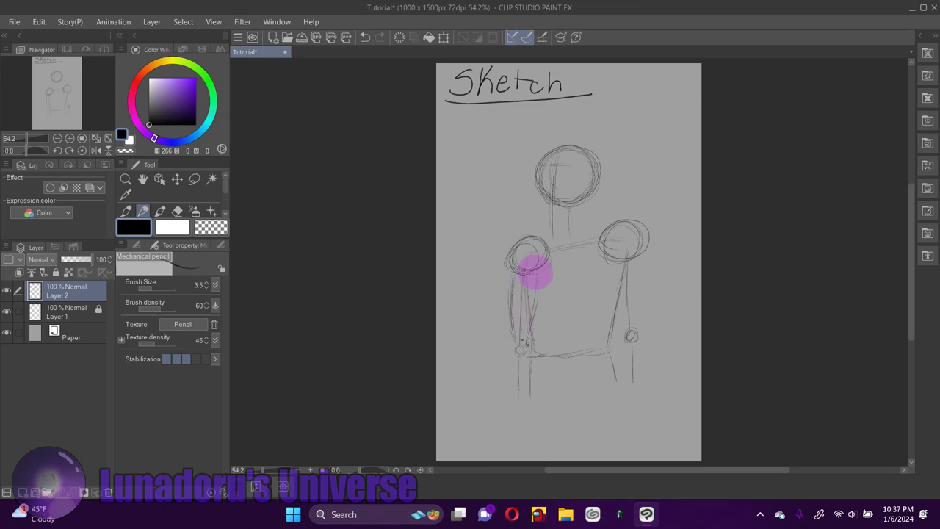
mouse_move(609, 291)
mouse_down()
mouse_move(630, 321)
mouse_move(619, 326)
mouse_up()
drag(613, 262, 634, 333)
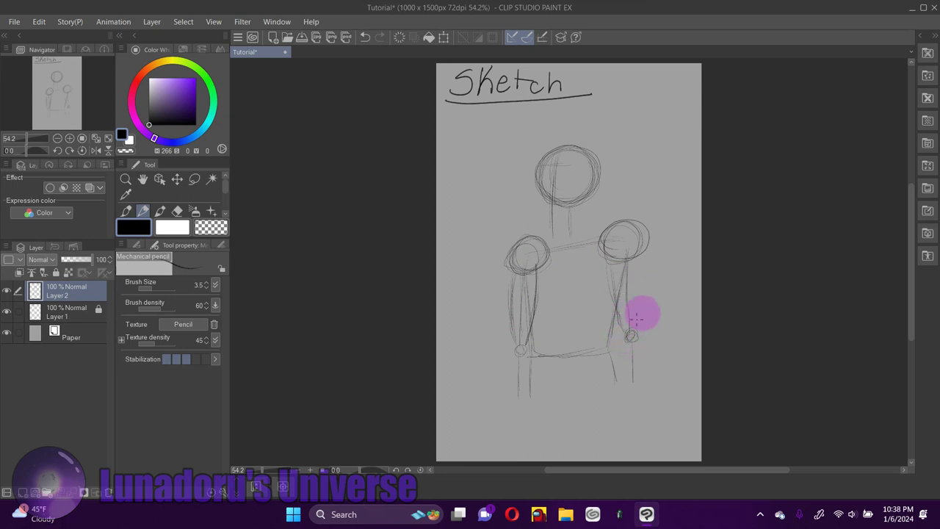
drag(636, 251, 644, 317)
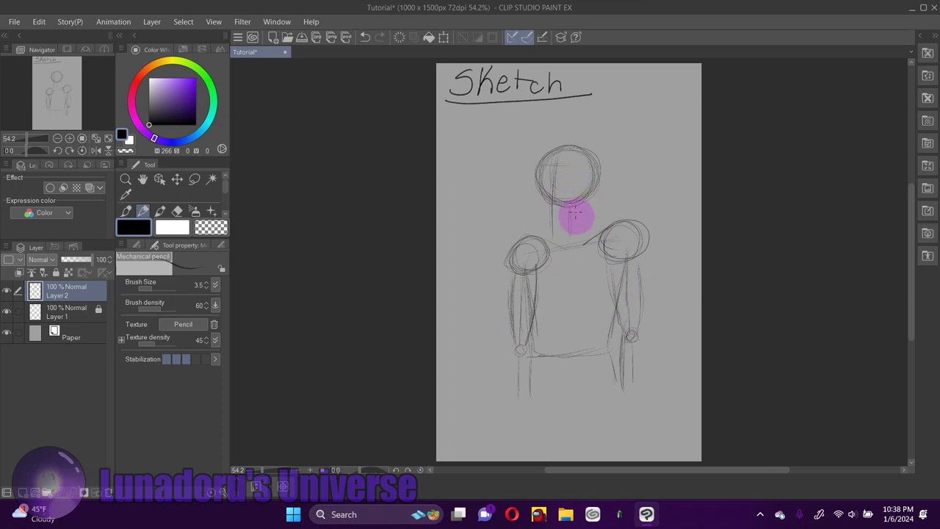
- Sketch a pointed jaw and chin below the head circle and add an ear at the side of the head
click(272, 459)
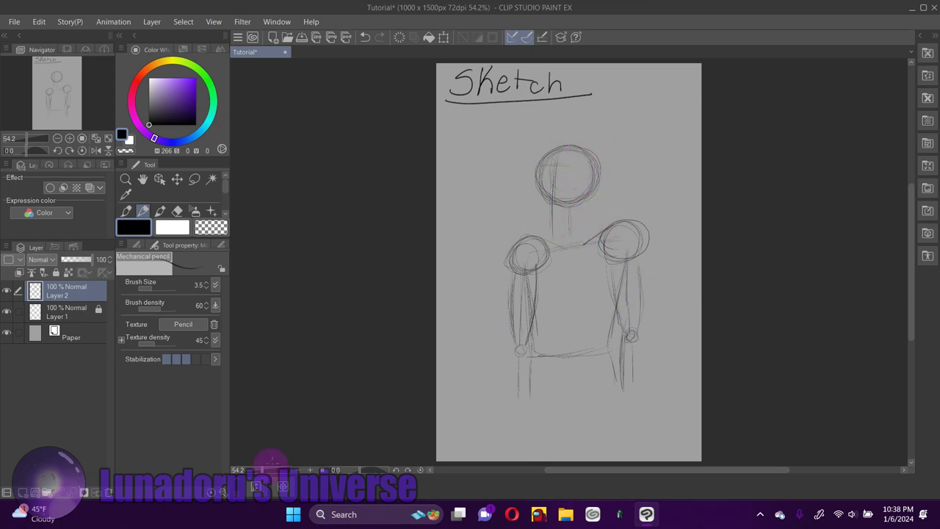
click(271, 468)
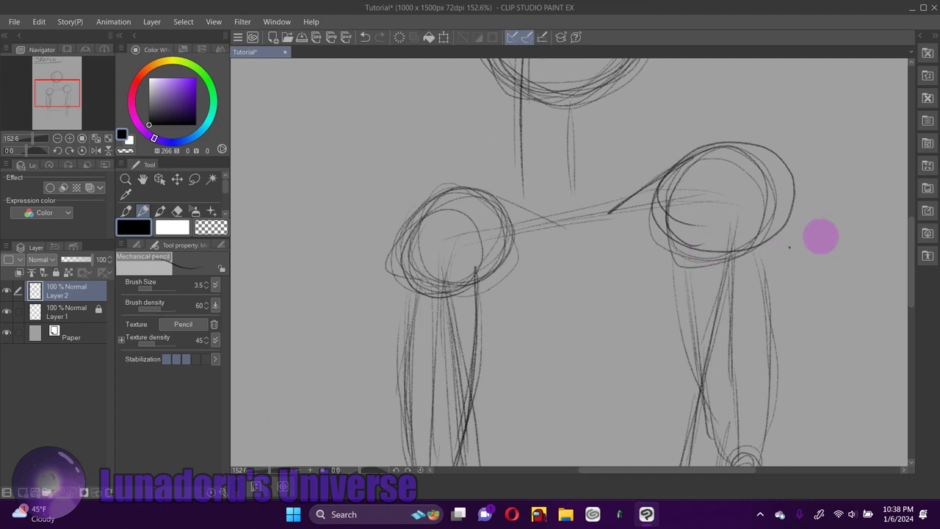
click(912, 255)
drag(913, 243, 879, 237)
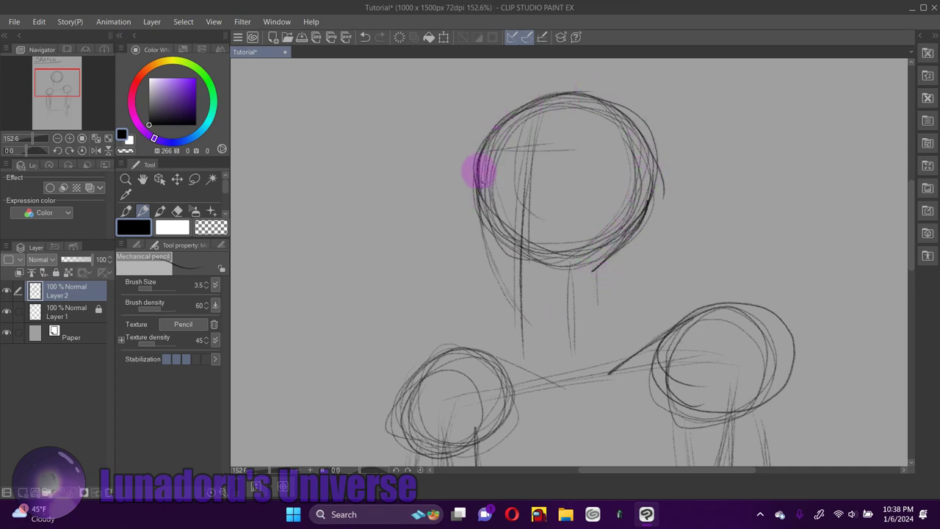
mouse_move(476, 176)
mouse_down()
mouse_move(514, 311)
mouse_move(493, 269)
mouse_move(520, 317)
mouse_move(550, 328)
mouse_move(592, 266)
mouse_move(567, 294)
mouse_move(580, 278)
mouse_up()
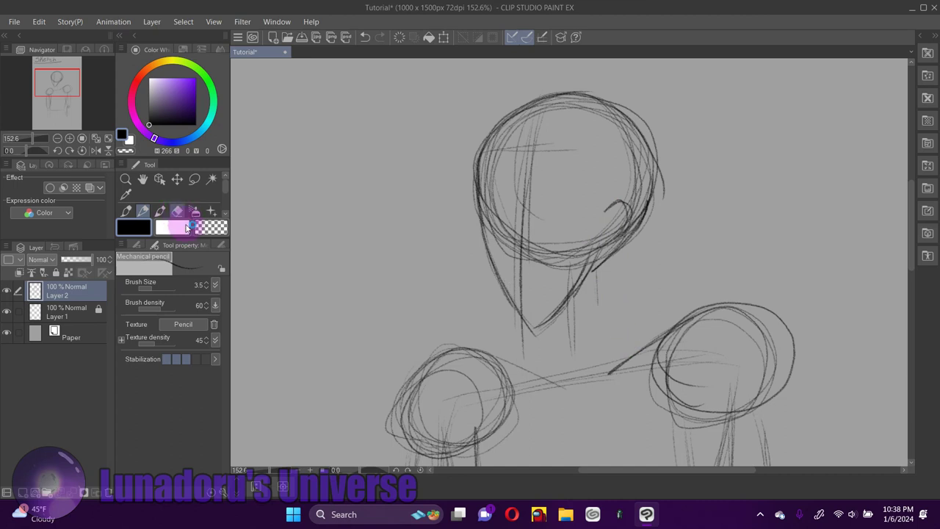
- Lighten the head, neck and shoulder construction lines using the Soft eraser
click(182, 215)
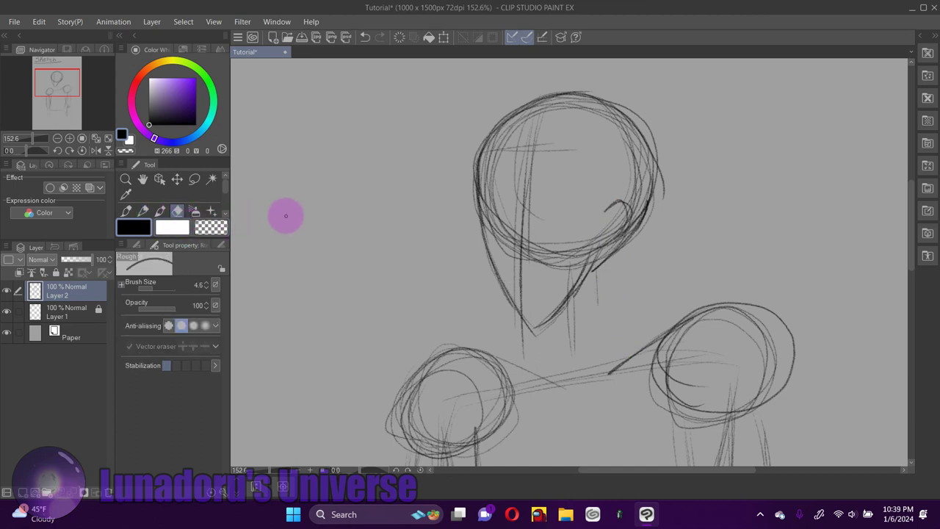
click(138, 246)
click(194, 306)
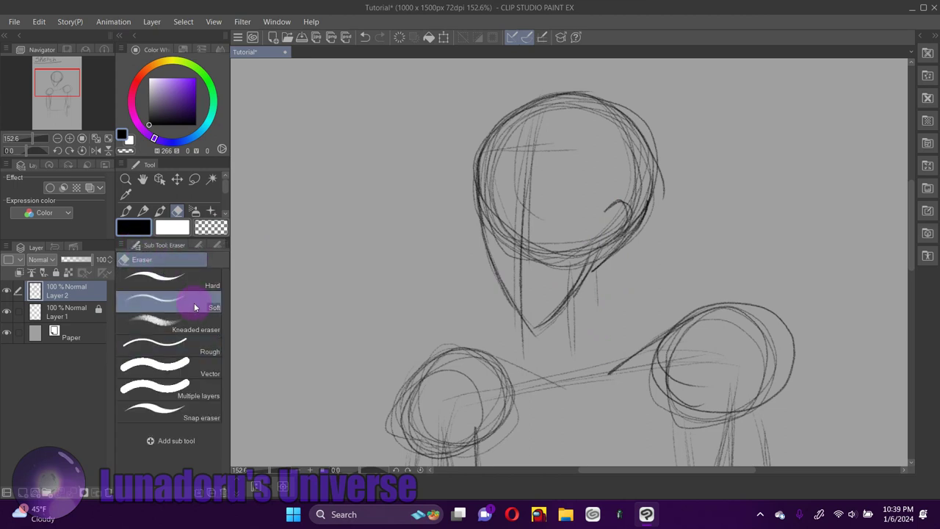
click(199, 307)
click(204, 307)
click(199, 245)
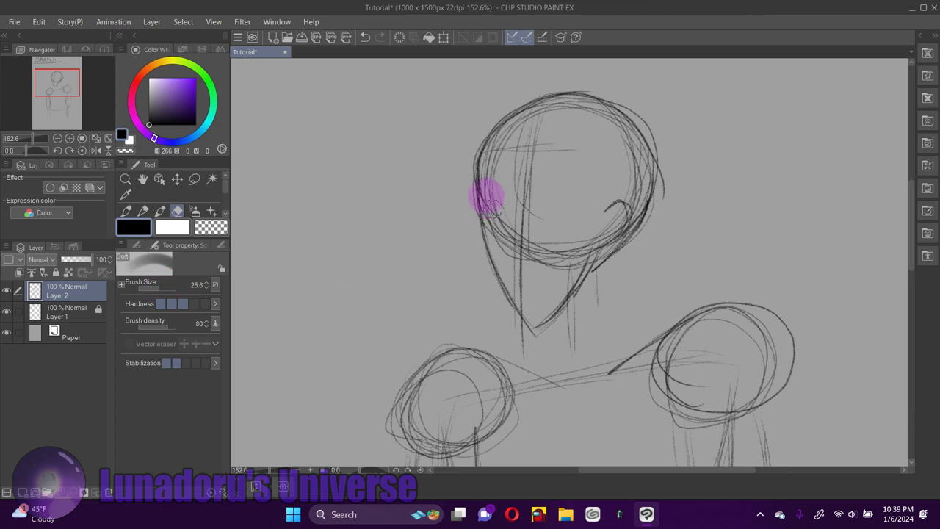
mouse_move(490, 136)
mouse_down()
mouse_move(504, 283)
mouse_move(542, 142)
mouse_move(552, 263)
mouse_up()
mouse_move(505, 166)
mouse_down()
mouse_move(534, 113)
mouse_move(516, 250)
mouse_move(540, 172)
mouse_move(539, 126)
mouse_move(522, 332)
mouse_move(617, 188)
mouse_move(628, 180)
mouse_move(576, 271)
mouse_move(662, 179)
mouse_move(567, 291)
mouse_move(648, 183)
mouse_move(602, 277)
mouse_move(594, 270)
mouse_move(560, 305)
mouse_move(597, 273)
mouse_move(646, 149)
mouse_move(512, 112)
mouse_move(492, 205)
mouse_move(493, 132)
mouse_move(612, 119)
mouse_move(640, 193)
mouse_move(650, 192)
mouse_move(620, 198)
mouse_move(590, 261)
mouse_move(548, 152)
mouse_move(524, 125)
mouse_up()
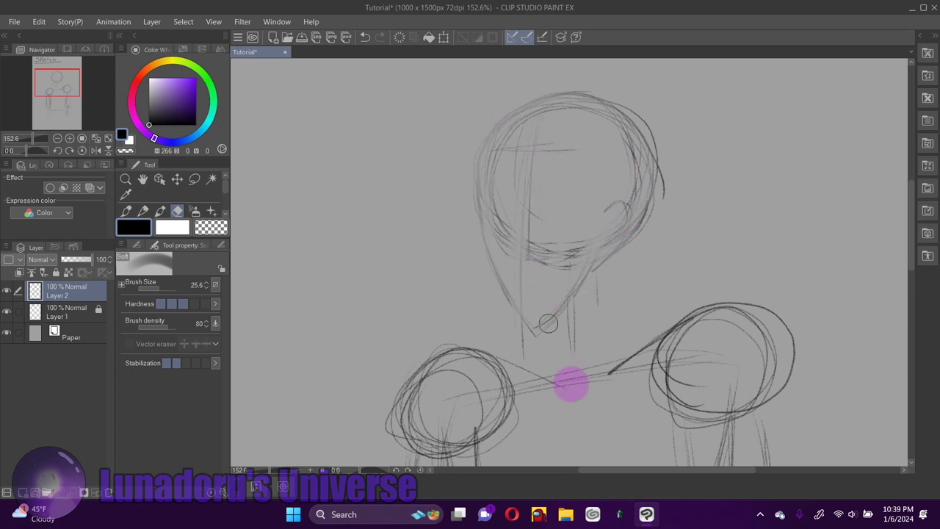
mouse_move(504, 362)
mouse_down()
mouse_move(448, 431)
mouse_move(503, 377)
mouse_move(500, 398)
mouse_move(745, 319)
mouse_move(730, 311)
mouse_move(768, 395)
mouse_move(770, 315)
mouse_move(647, 361)
mouse_move(732, 304)
mouse_move(777, 342)
mouse_move(672, 413)
mouse_move(684, 333)
mouse_move(750, 390)
mouse_move(544, 274)
mouse_move(498, 181)
mouse_move(622, 211)
mouse_move(636, 137)
mouse_move(628, 235)
mouse_move(624, 122)
mouse_move(585, 184)
mouse_up()
click(176, 272)
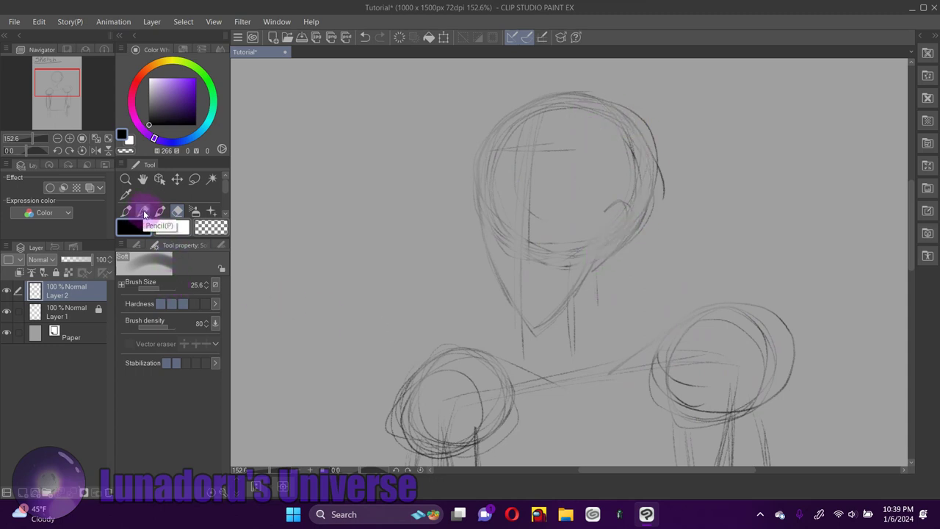
- Retrace the face with the mechanical pencil, from the forehead down the cheek to the chin and up the jawline
click(146, 213)
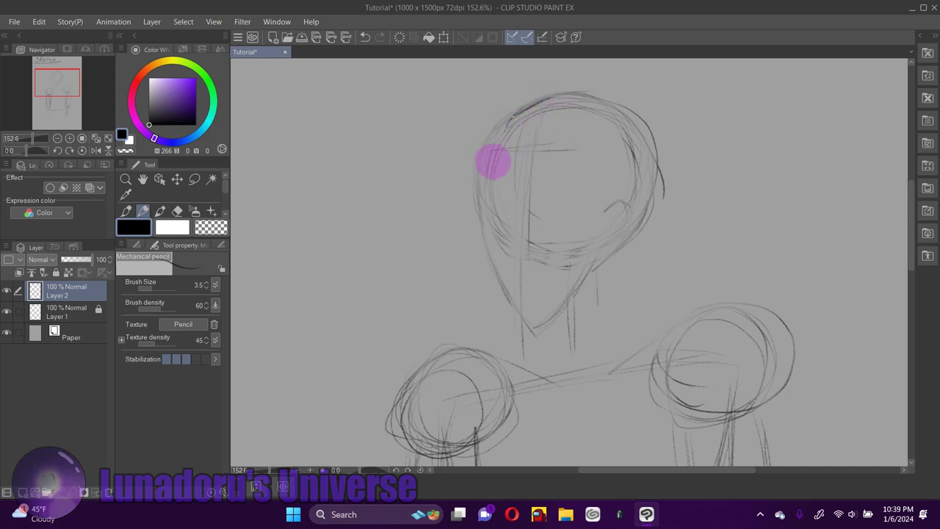
mouse_move(487, 162)
mouse_down()
mouse_move(505, 121)
mouse_move(488, 169)
mouse_up()
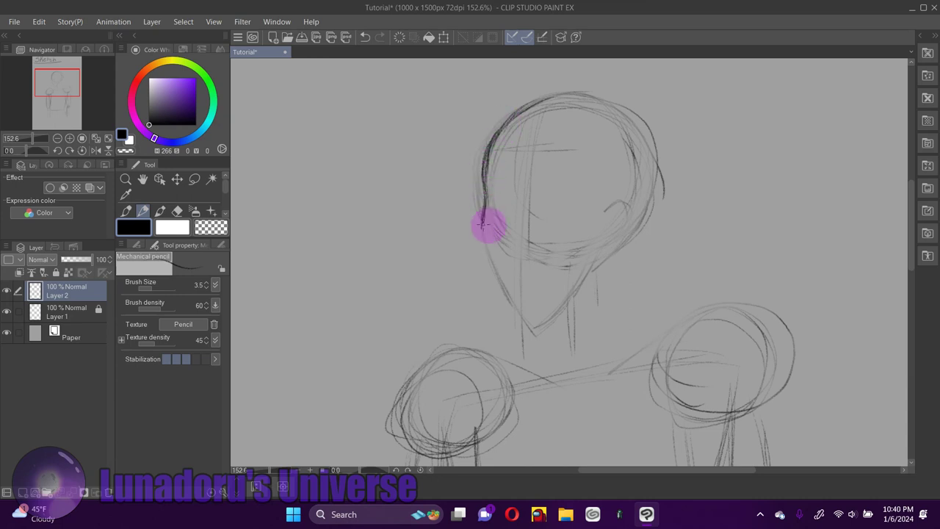
mouse_move(491, 254)
mouse_down()
mouse_move(513, 297)
mouse_move(504, 279)
mouse_move(534, 308)
mouse_up()
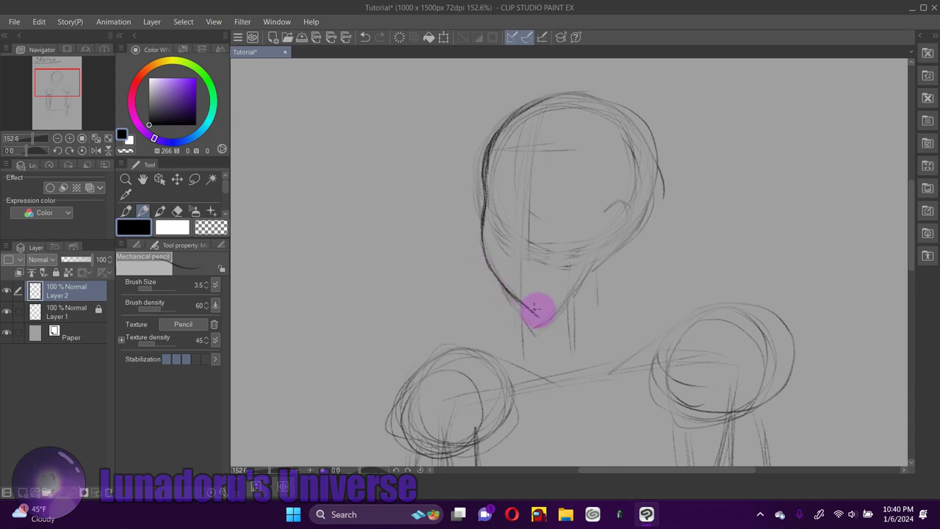
drag(542, 314, 588, 271)
drag(547, 305, 587, 269)
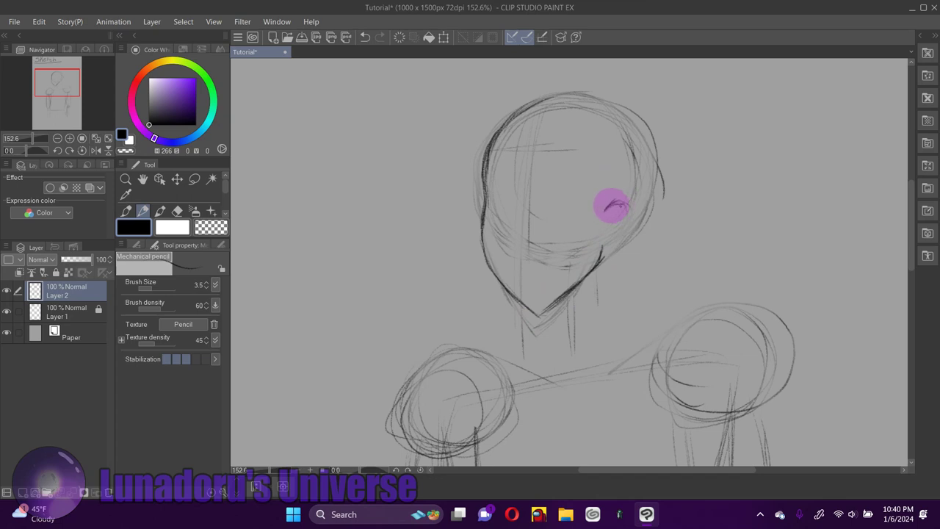
- Darken the ear outline and redraw the skull from the crown around the back of the head to the jaw
drag(624, 210, 624, 220)
key(ctrl+s)
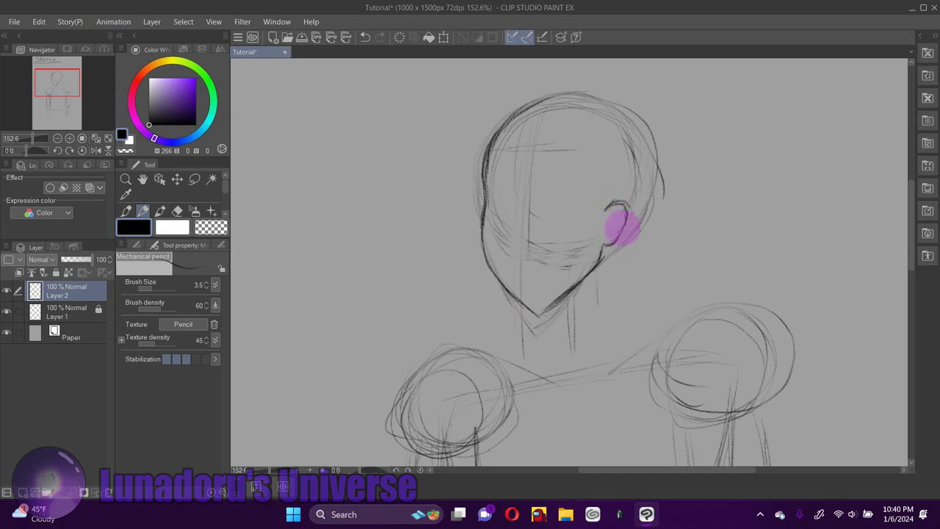
mouse_move(551, 95)
mouse_down()
mouse_move(645, 121)
mouse_move(591, 104)
mouse_move(633, 136)
mouse_move(615, 105)
mouse_move(650, 167)
mouse_move(629, 237)
mouse_move(612, 252)
mouse_move(637, 220)
mouse_move(550, 277)
mouse_move(556, 288)
mouse_move(576, 260)
mouse_move(597, 270)
mouse_up()
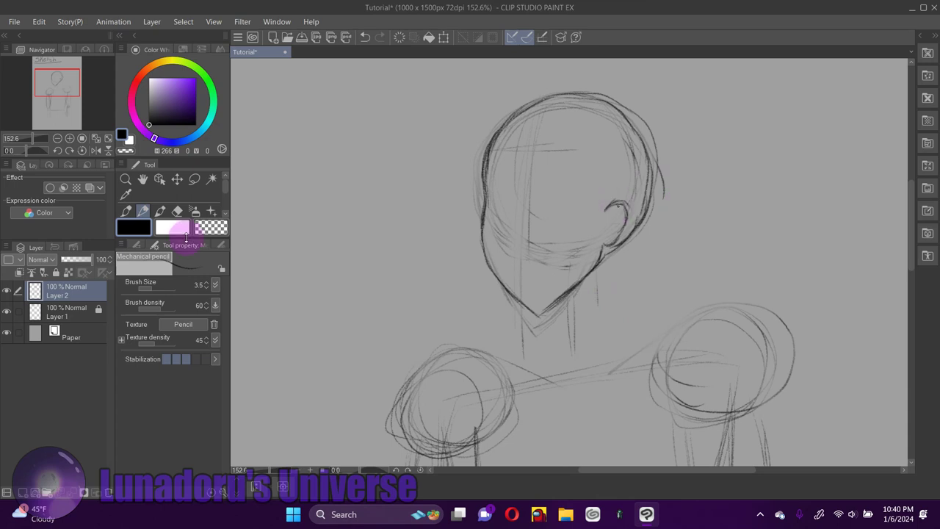
- Lasso the head sketch and move it slightly down and toward the ear-side shoulder to shorten the neck, clearing the selection
click(195, 182)
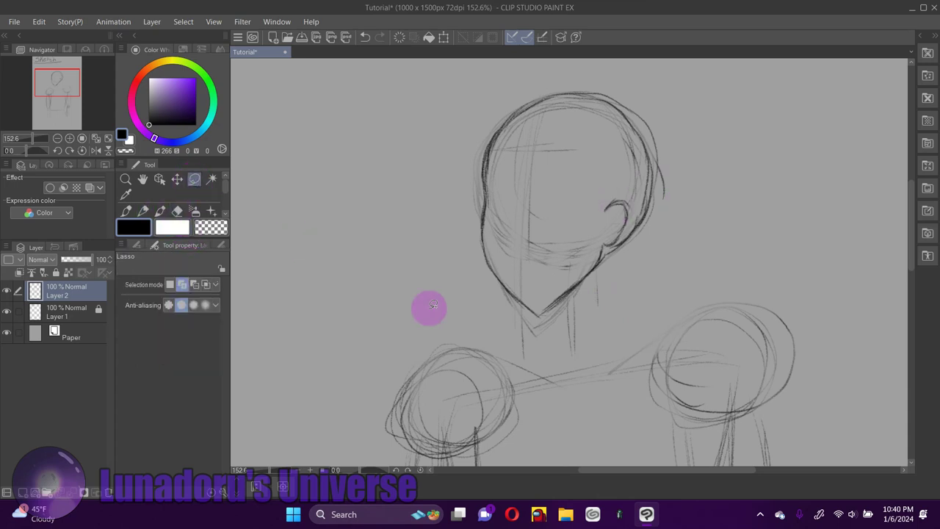
mouse_move(535, 323)
mouse_down()
mouse_move(616, 284)
mouse_move(681, 235)
mouse_move(698, 168)
mouse_move(657, 82)
mouse_move(603, 66)
mouse_move(491, 96)
mouse_move(462, 148)
mouse_move(454, 196)
mouse_move(474, 290)
mouse_move(514, 334)
mouse_up()
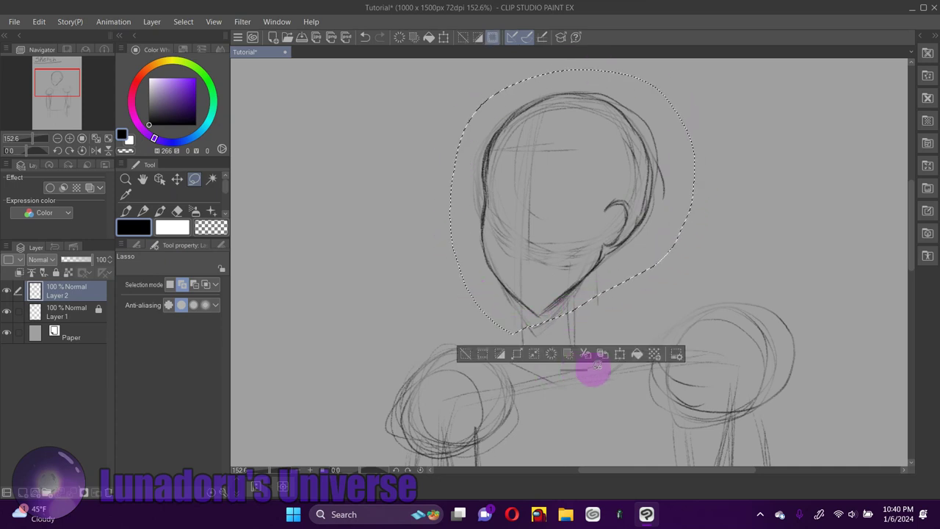
click(619, 356)
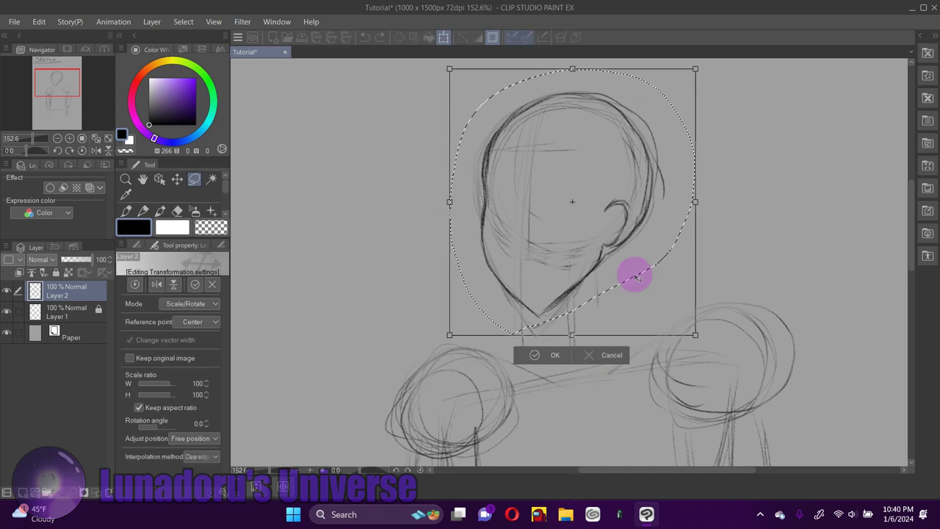
mouse_move(640, 239)
mouse_down()
mouse_move(644, 252)
mouse_move(655, 246)
mouse_up()
click(553, 377)
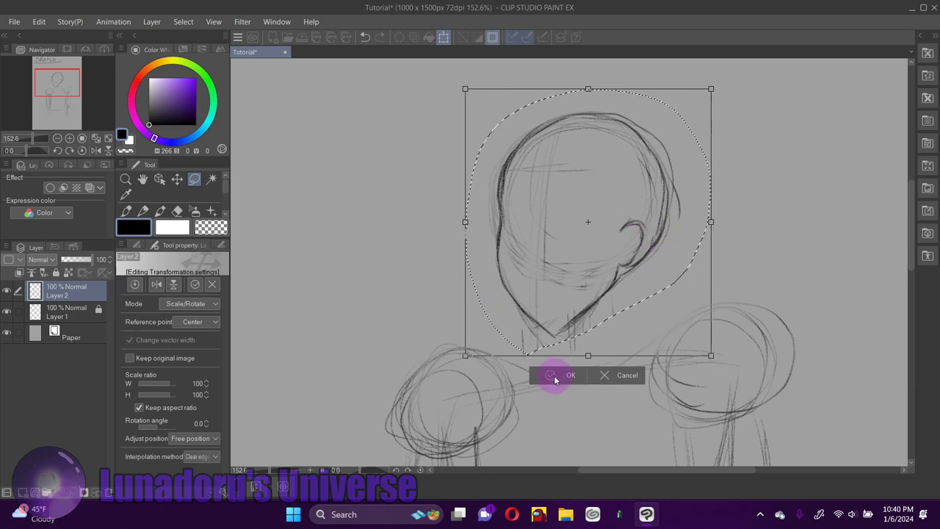
click(498, 371)
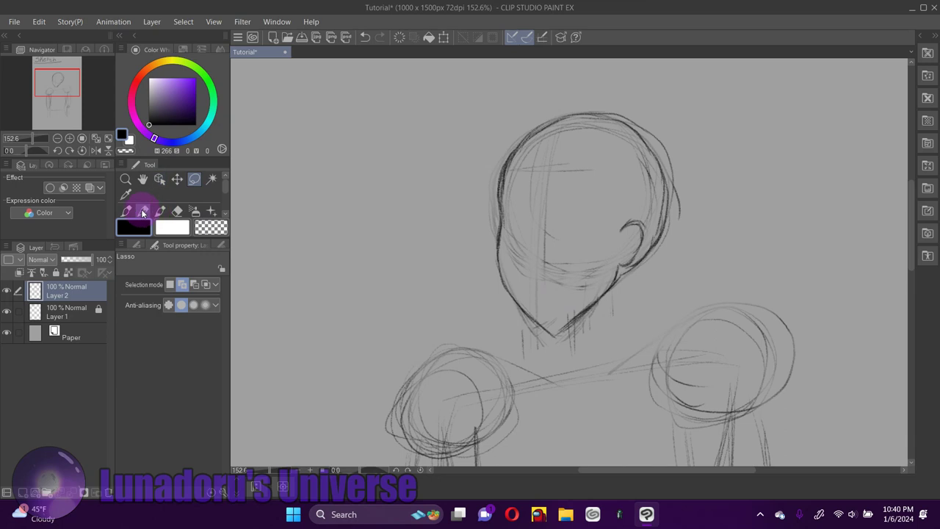
- Draw both sides of the neck with the mechanical pencil, from below the jaw and ear down to the shoulder line
click(143, 212)
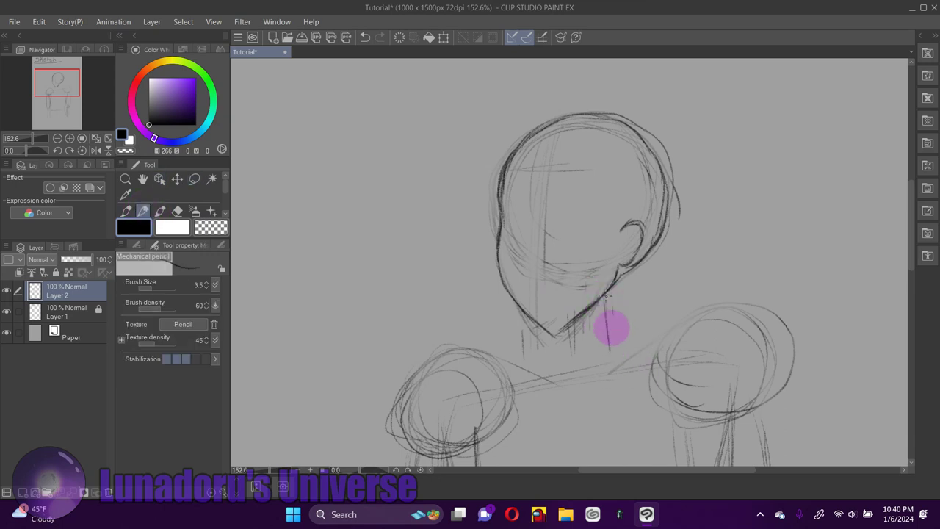
drag(608, 315, 618, 369)
click(611, 274)
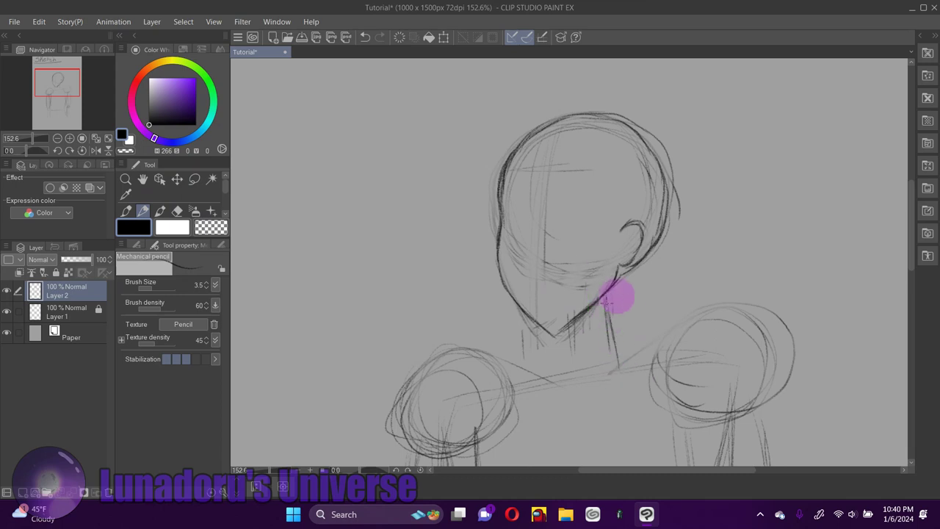
mouse_move(623, 280)
mouse_down()
mouse_move(632, 371)
mouse_move(620, 302)
mouse_move(630, 365)
mouse_up()
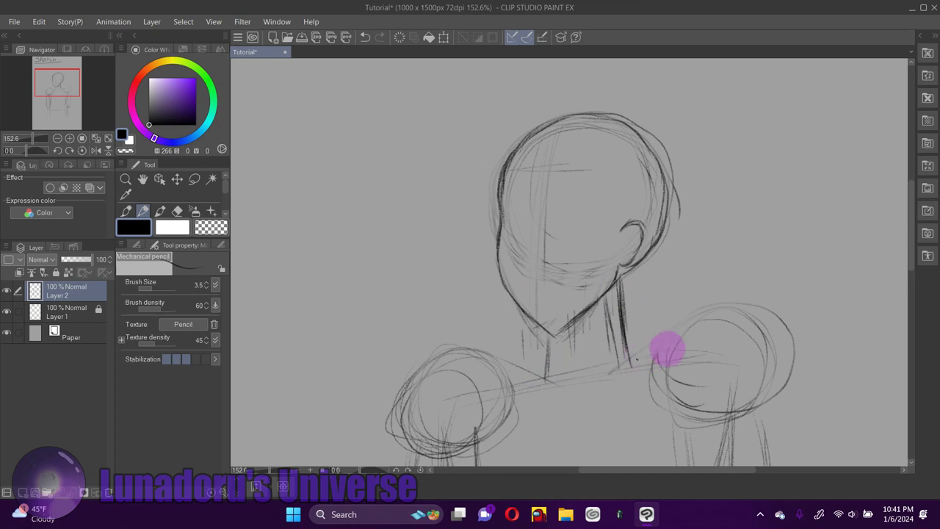
- Outline the ear-side shoulder from the neck base over the shoulder circle and down the outside of the upper arm
drag(628, 367, 683, 350)
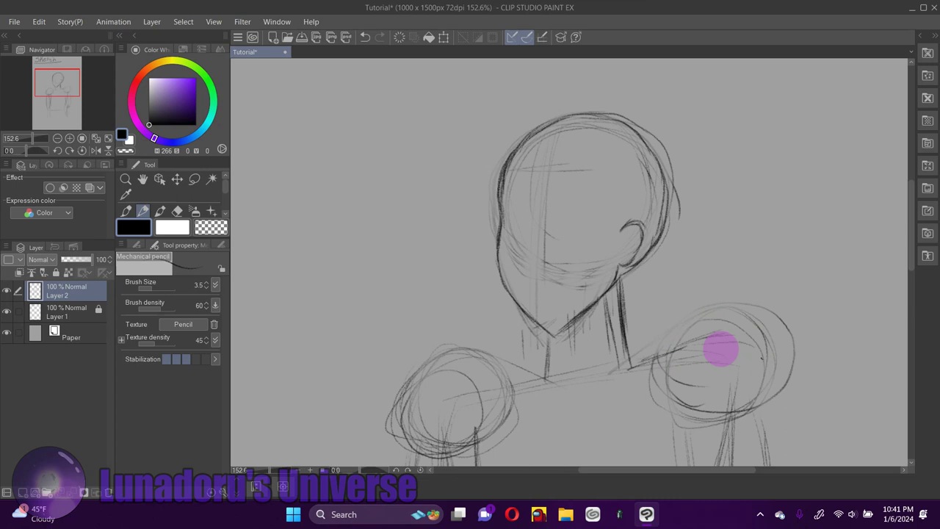
mouse_move(678, 349)
mouse_down()
mouse_move(731, 340)
mouse_move(757, 352)
mouse_up()
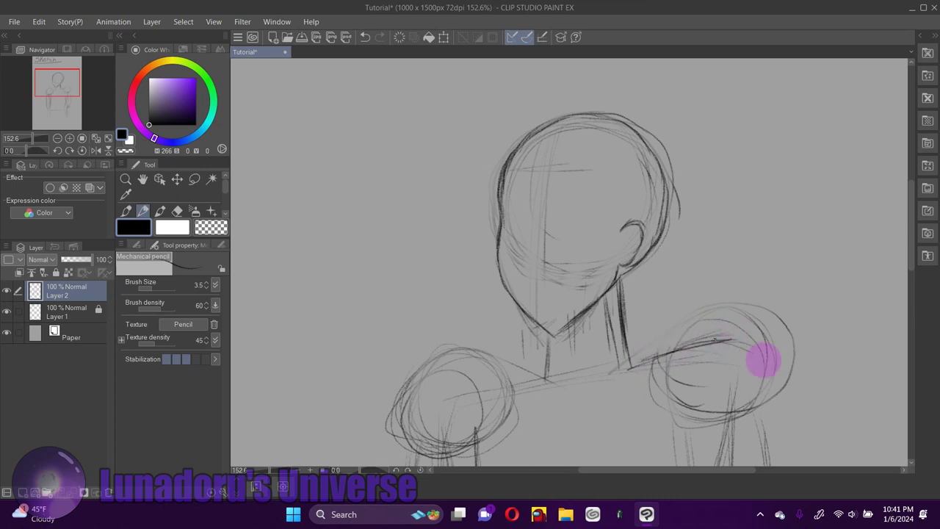
drag(762, 397, 754, 437)
drag(763, 377, 752, 452)
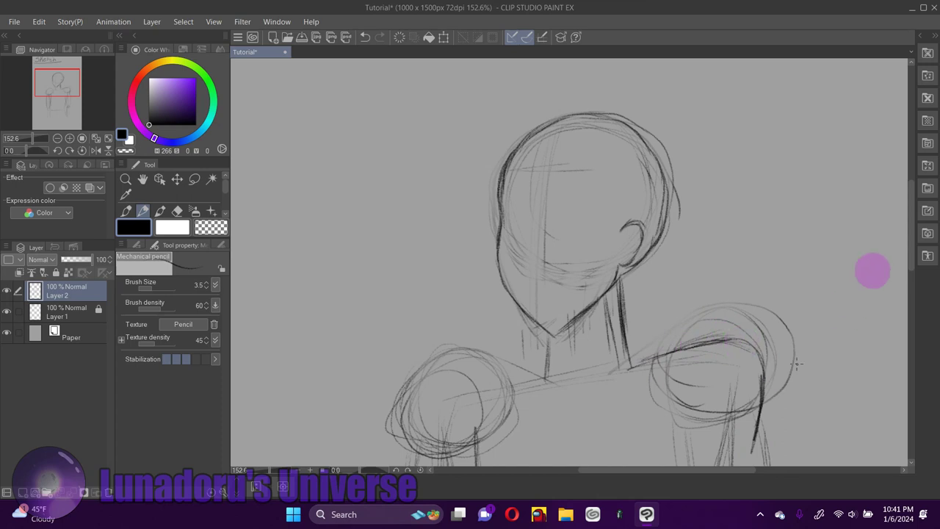
- Outline the opposite shoulder from the neck base around its circle and continue down the outer edge of that arm
drag(912, 247, 911, 263)
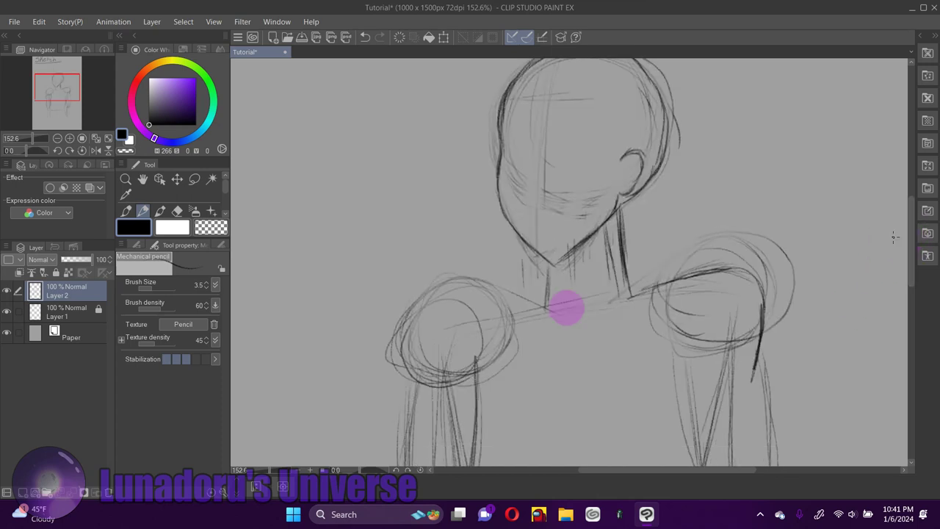
mouse_move(496, 310)
mouse_down()
mouse_move(542, 308)
mouse_move(523, 310)
mouse_up()
drag(460, 311, 514, 313)
mouse_move(421, 318)
mouse_down()
mouse_move(404, 374)
mouse_move(406, 331)
mouse_move(402, 378)
mouse_move(411, 320)
mouse_up()
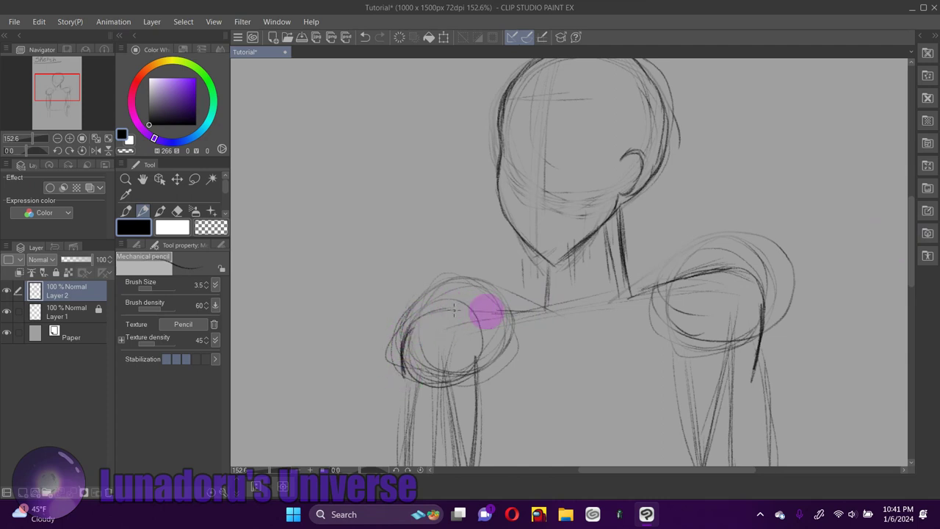
mouse_move(457, 310)
mouse_down()
mouse_move(451, 307)
mouse_move(470, 301)
mouse_move(504, 315)
mouse_move(528, 311)
mouse_move(556, 288)
mouse_move(472, 315)
mouse_up()
mouse_move(403, 352)
mouse_down()
mouse_move(415, 424)
mouse_move(407, 439)
mouse_move(414, 385)
mouse_move(405, 451)
mouse_up()
click(473, 283)
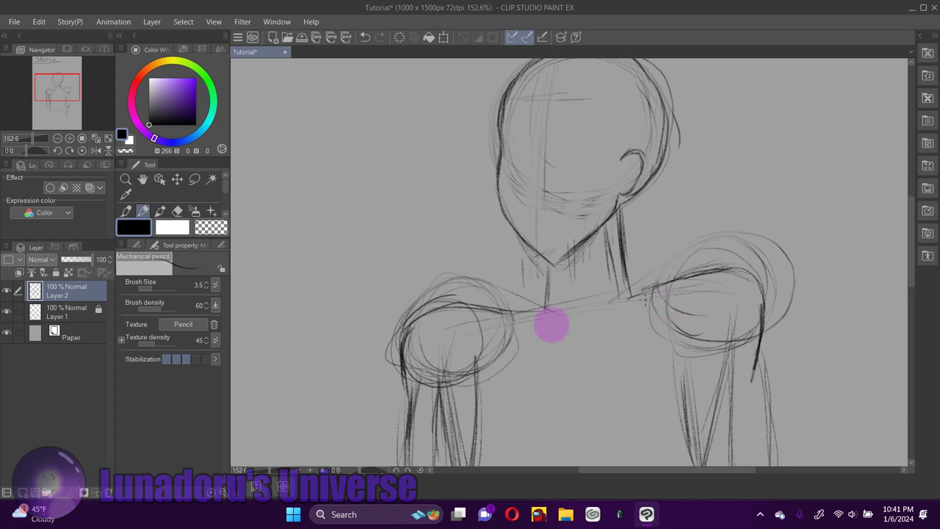
- Lighten the construction lines of the shoulders, arms, neck and face with the Soft eraser
click(180, 213)
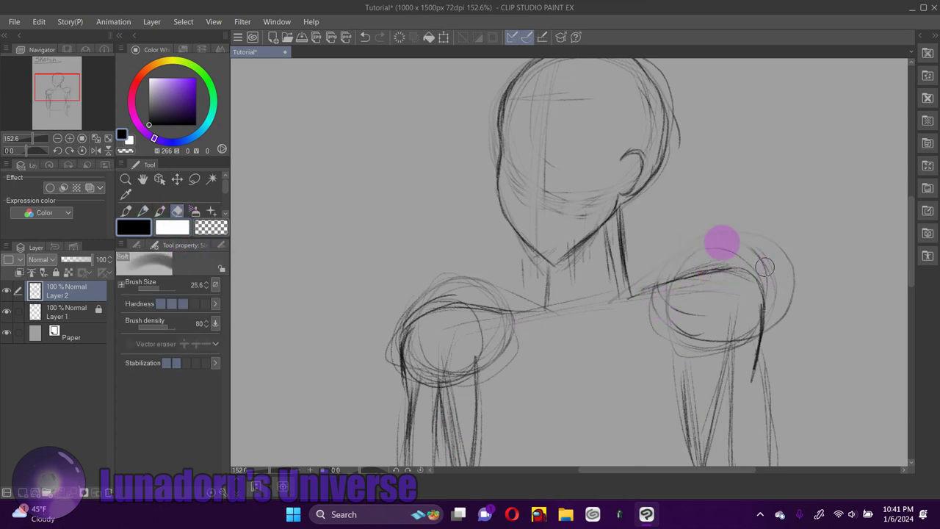
mouse_move(461, 287)
mouse_down()
mouse_move(500, 290)
mouse_move(439, 292)
mouse_move(433, 282)
mouse_move(414, 296)
mouse_move(396, 357)
mouse_up()
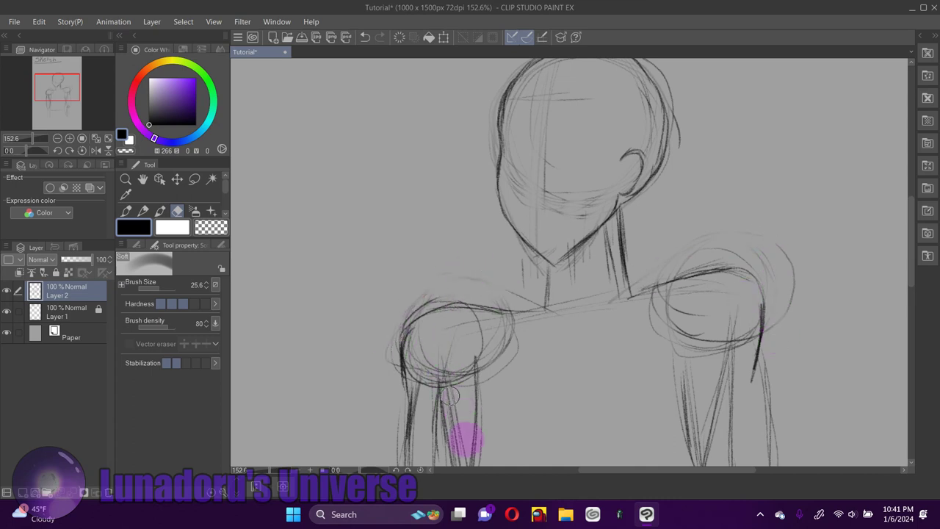
mouse_move(476, 375)
mouse_down()
mouse_move(478, 436)
mouse_move(452, 370)
mouse_move(479, 355)
mouse_move(484, 374)
mouse_move(474, 395)
mouse_move(488, 427)
mouse_move(513, 332)
mouse_move(432, 322)
mouse_move(425, 363)
mouse_move(482, 328)
mouse_move(426, 380)
mouse_move(428, 398)
mouse_move(430, 359)
mouse_move(420, 455)
mouse_up()
mouse_move(730, 307)
mouse_down()
mouse_move(745, 377)
mouse_move(737, 302)
mouse_move(726, 439)
mouse_move(735, 329)
mouse_move(727, 320)
mouse_move(749, 432)
mouse_move(768, 383)
mouse_move(733, 323)
mouse_move(663, 313)
mouse_move(714, 282)
mouse_move(687, 295)
mouse_move(700, 295)
mouse_move(677, 334)
mouse_move(691, 310)
mouse_move(613, 152)
mouse_move(626, 107)
mouse_move(568, 130)
mouse_move(589, 92)
mouse_move(555, 185)
mouse_move(561, 91)
mouse_move(530, 95)
mouse_move(579, 149)
mouse_move(604, 255)
mouse_move(589, 268)
mouse_move(612, 244)
mouse_move(609, 303)
mouse_move(482, 331)
mouse_move(512, 348)
mouse_move(469, 376)
mouse_move(499, 351)
mouse_move(478, 360)
mouse_move(470, 391)
mouse_move(501, 390)
mouse_move(628, 342)
mouse_move(599, 232)
mouse_up()
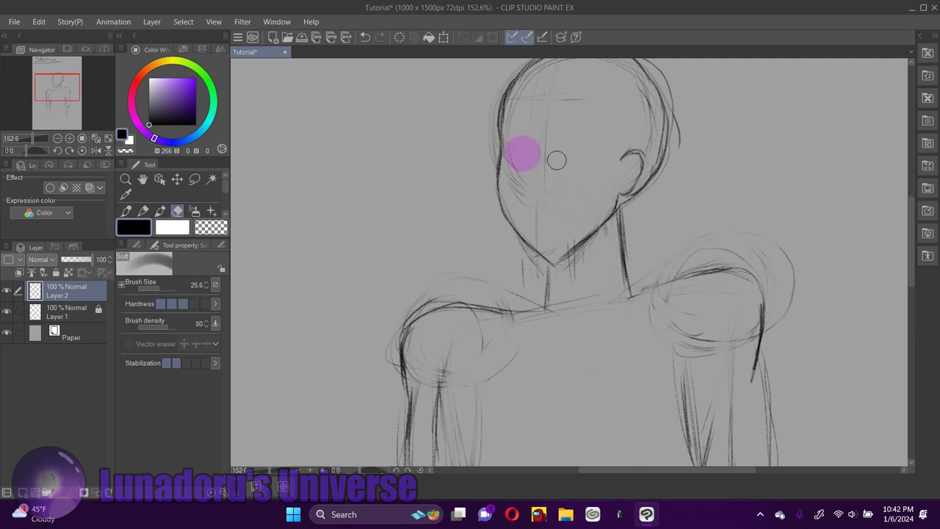
- Draw the facial features with the mechanical pencil: an angular nose, a small mouth, narrow eyes and short slanted eyebrows
click(144, 212)
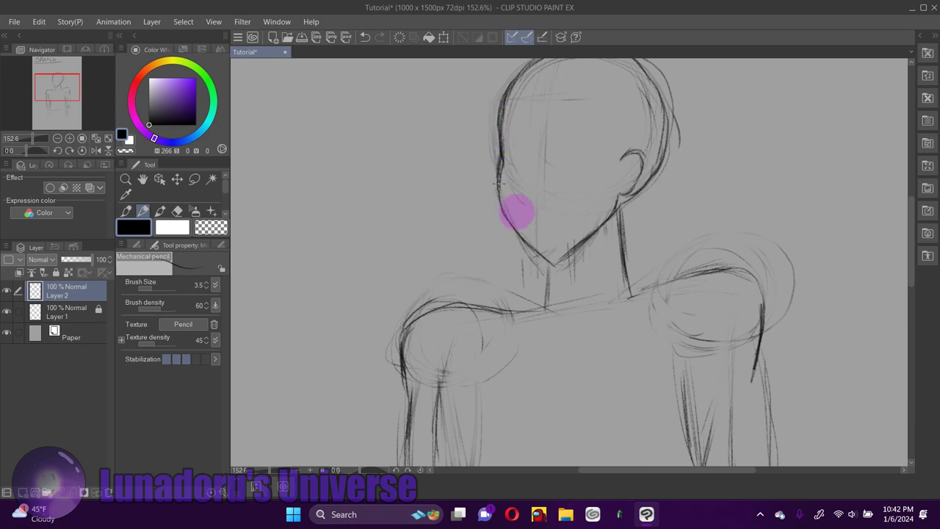
drag(547, 146, 542, 167)
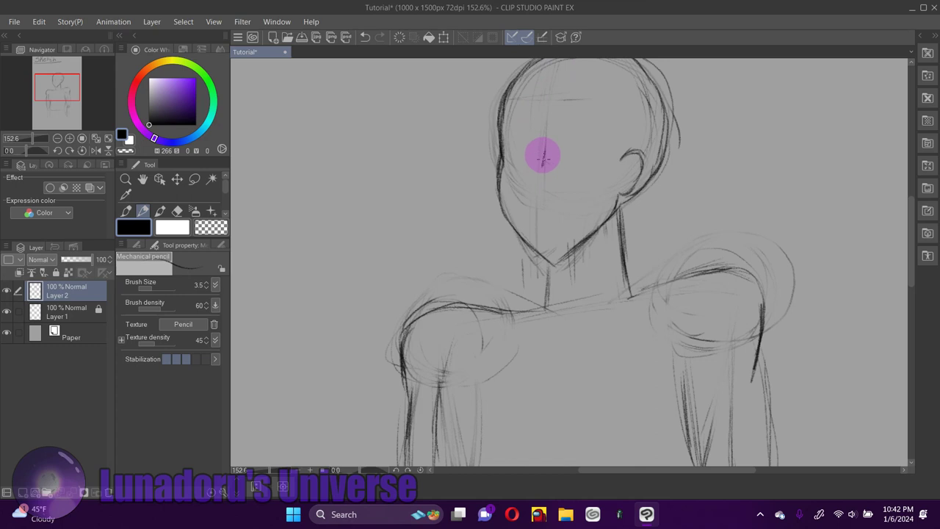
drag(544, 154, 539, 177)
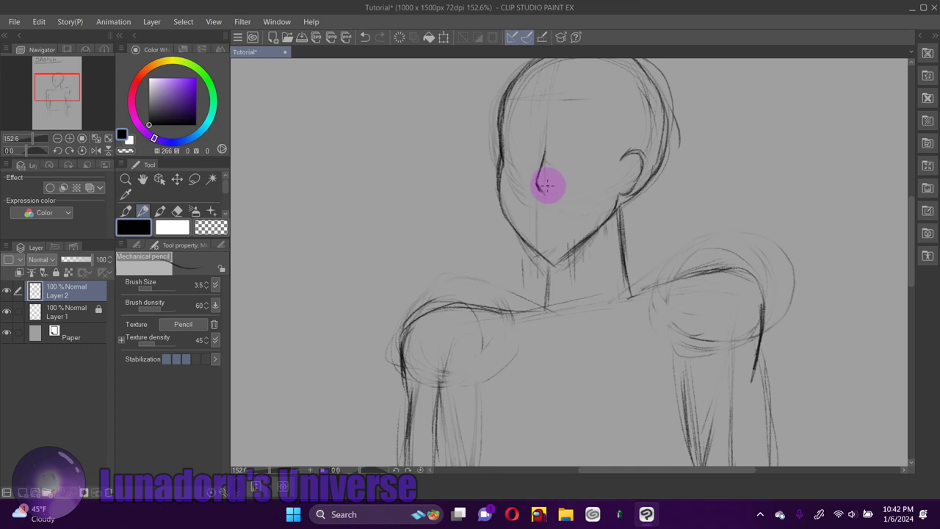
drag(550, 188, 554, 188)
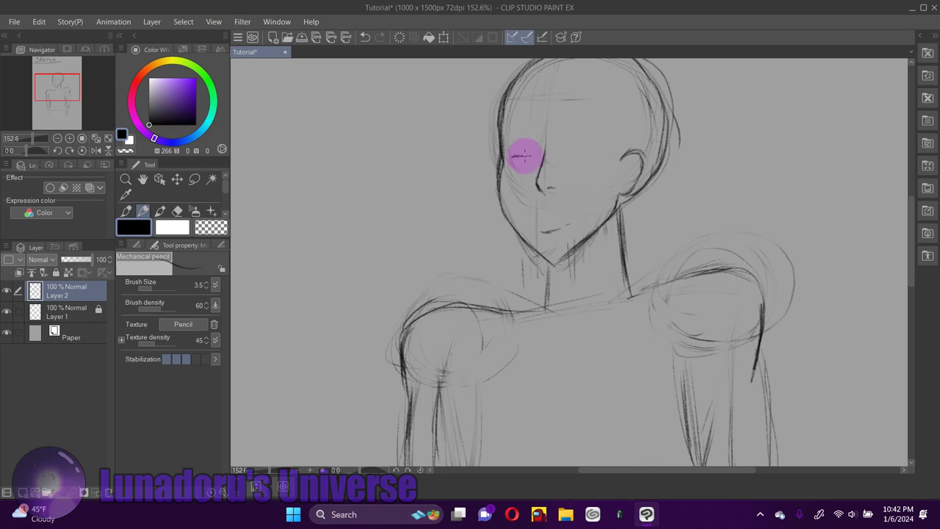
drag(561, 155, 594, 151)
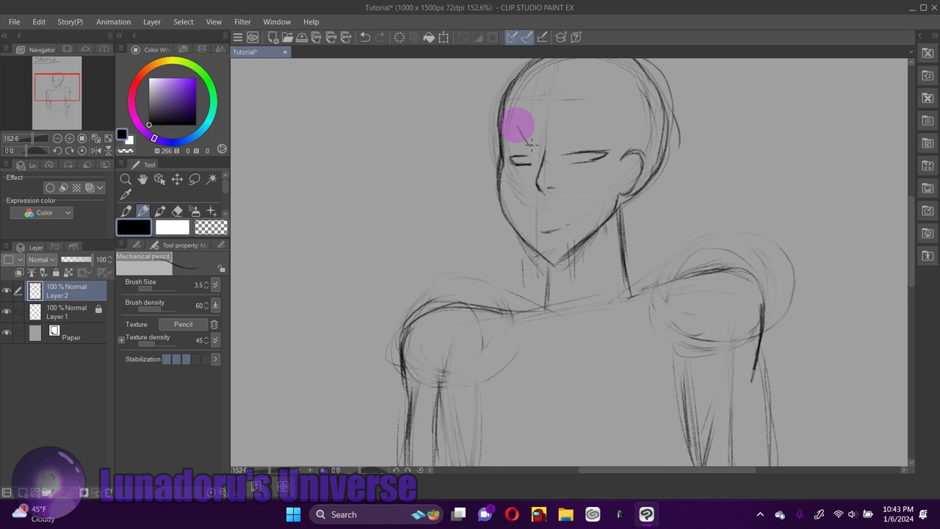
mouse_move(564, 129)
mouse_down()
mouse_move(560, 137)
mouse_move(578, 121)
mouse_move(556, 135)
mouse_up()
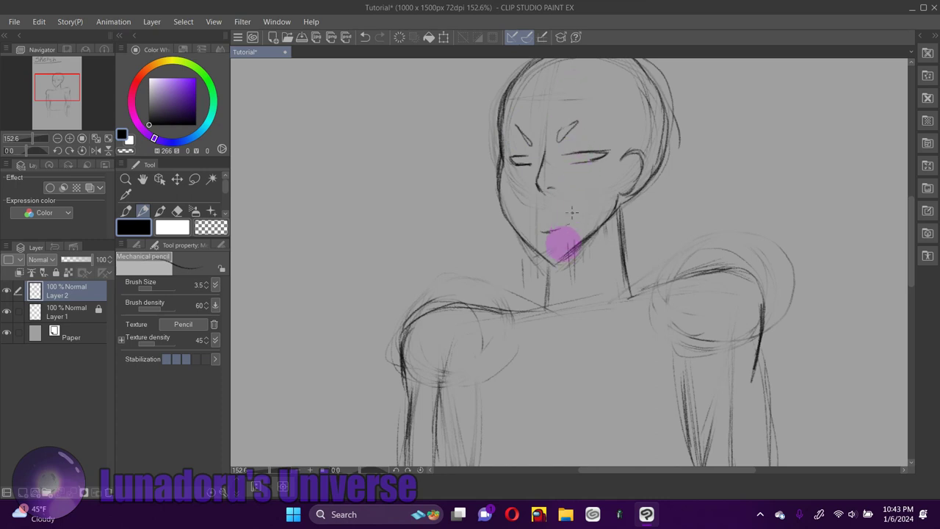
- Fade both eyes and the face outline beside the far eye with the Soft eraser
click(274, 470)
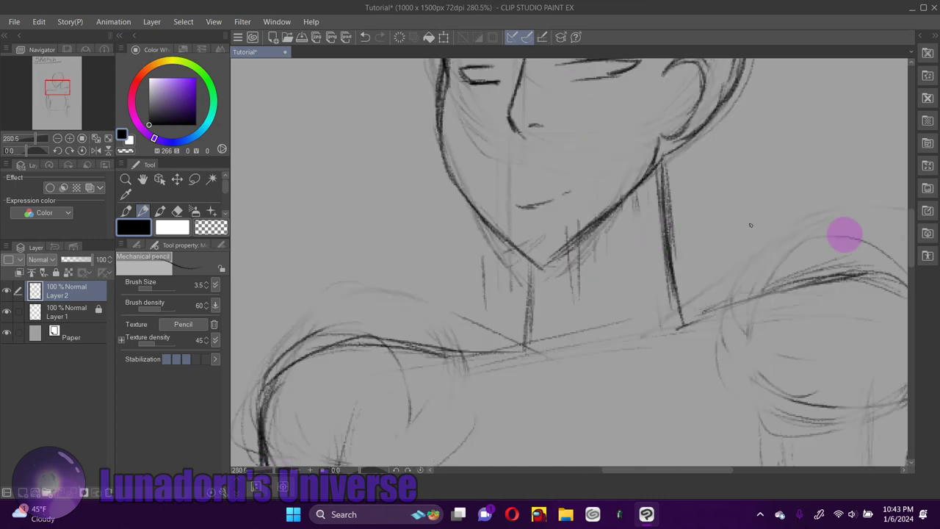
scroll(913, 211, up, 3)
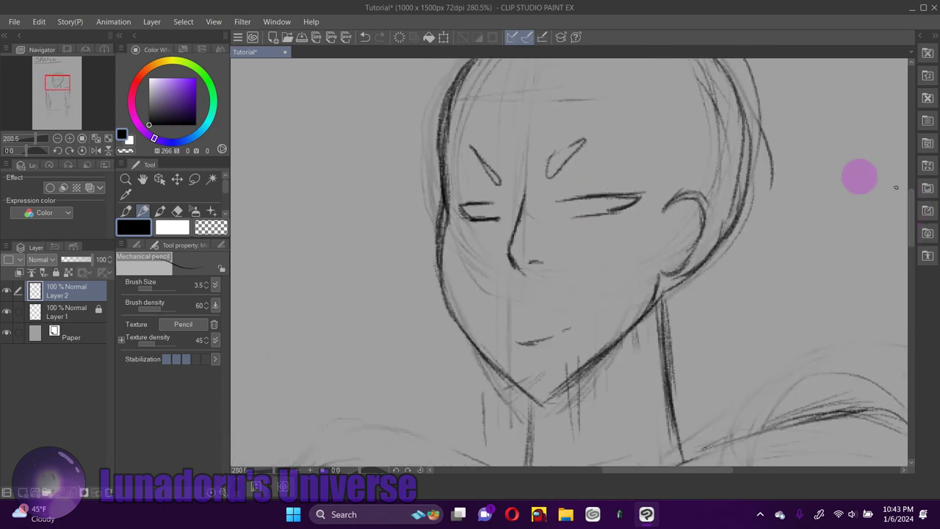
click(176, 213)
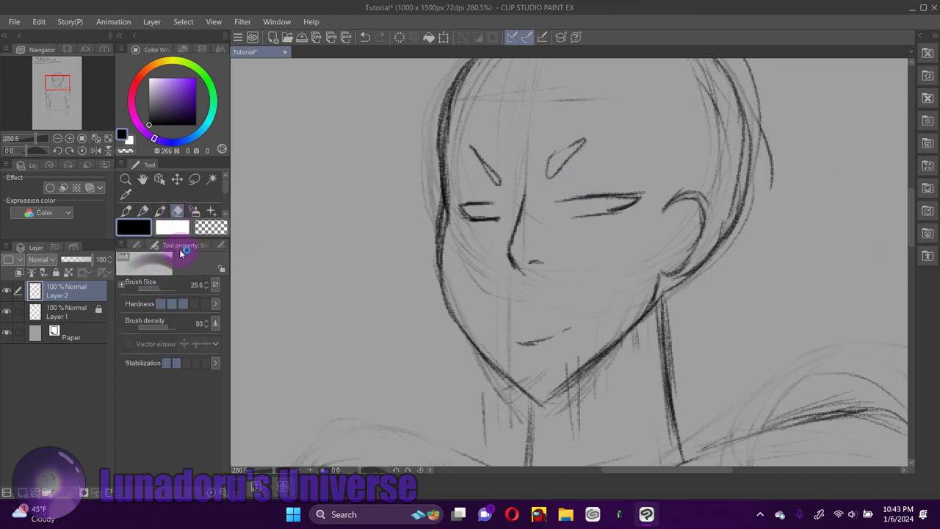
mouse_move(551, 177)
mouse_down()
mouse_move(609, 193)
mouse_move(571, 204)
mouse_move(589, 205)
mouse_up()
mouse_move(657, 194)
mouse_down()
mouse_move(437, 218)
mouse_move(507, 225)
mouse_move(477, 211)
mouse_move(511, 212)
mouse_move(586, 177)
mouse_move(602, 153)
mouse_move(638, 173)
mouse_move(590, 245)
mouse_move(607, 263)
mouse_move(592, 208)
mouse_move(561, 208)
mouse_move(649, 197)
mouse_up()
drag(492, 214, 435, 223)
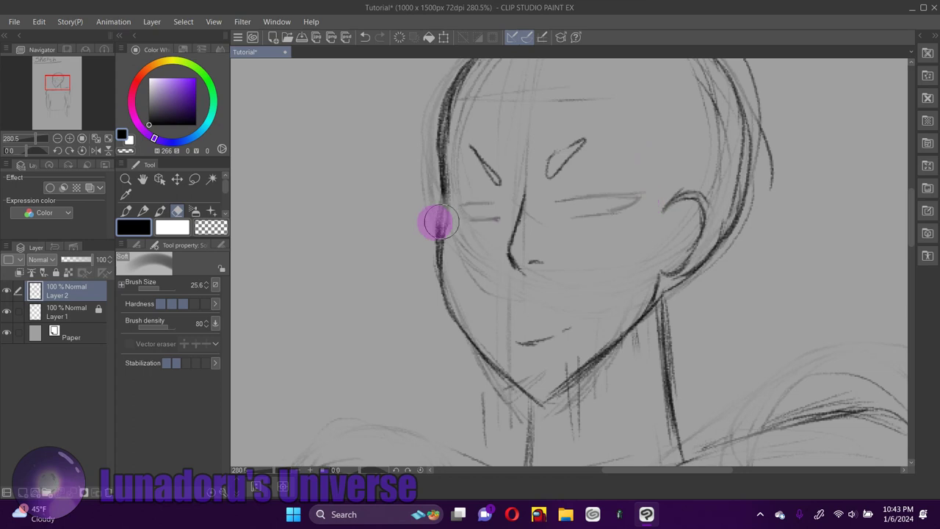
- Redraw both eyes with the mechanical pencil, giving them sharper corners, darker lids, and irises with pupils
click(160, 212)
click(141, 212)
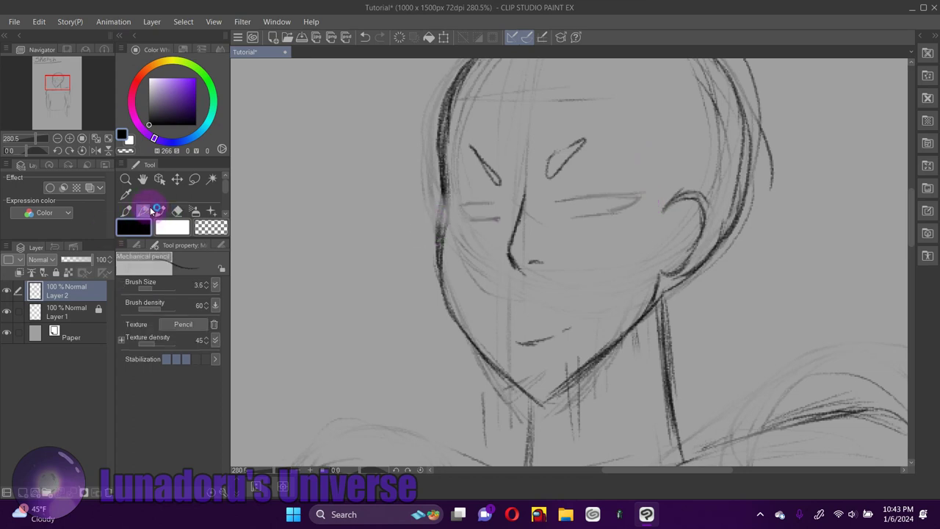
mouse_move(607, 198)
mouse_down()
mouse_move(541, 197)
mouse_move(650, 193)
mouse_move(634, 209)
mouse_move(602, 214)
mouse_move(650, 195)
mouse_move(612, 194)
mouse_move(642, 198)
mouse_up()
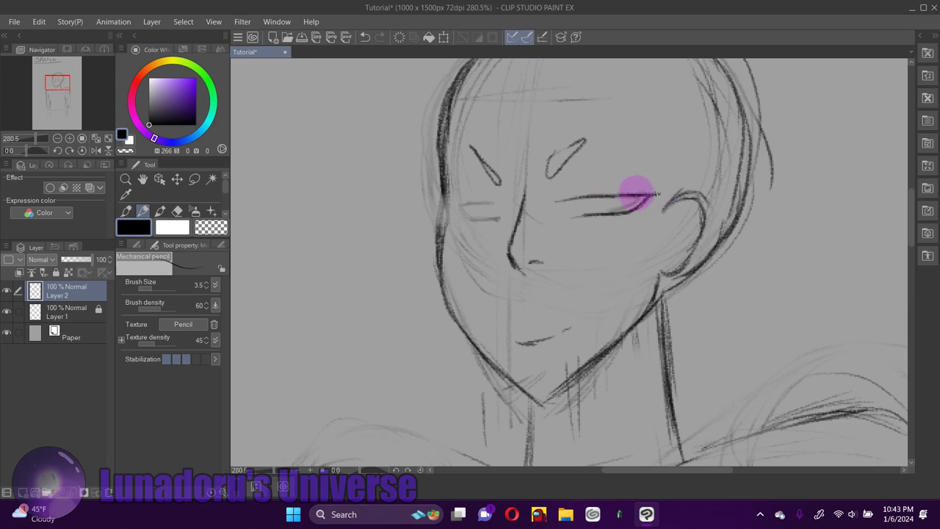
drag(500, 183, 463, 207)
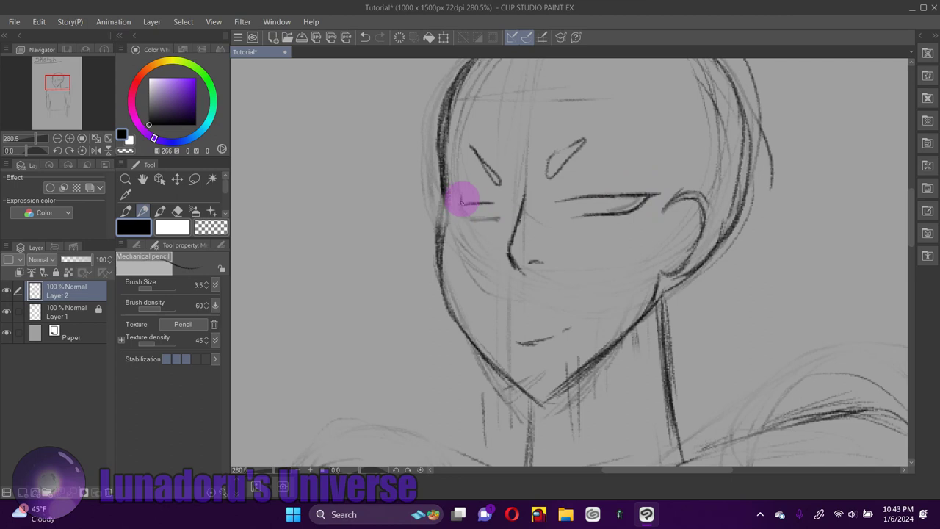
drag(468, 204, 489, 200)
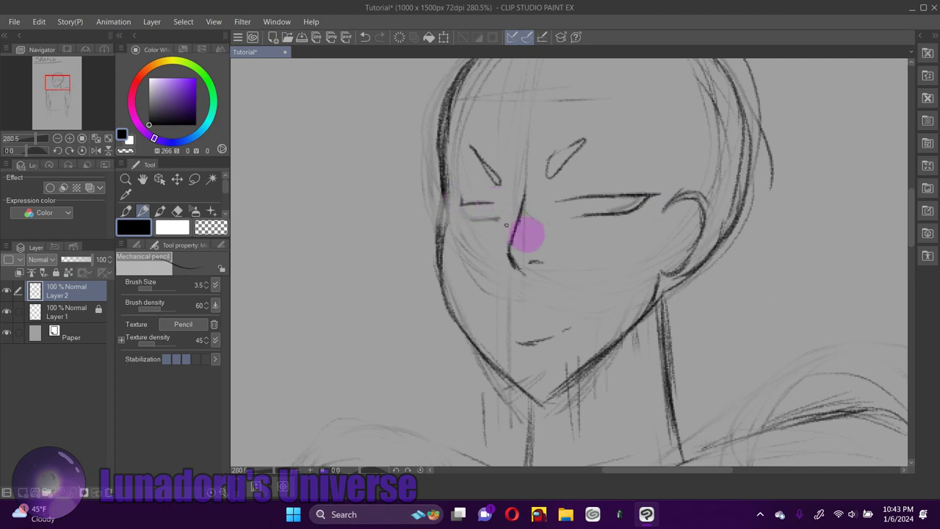
drag(469, 219, 488, 219)
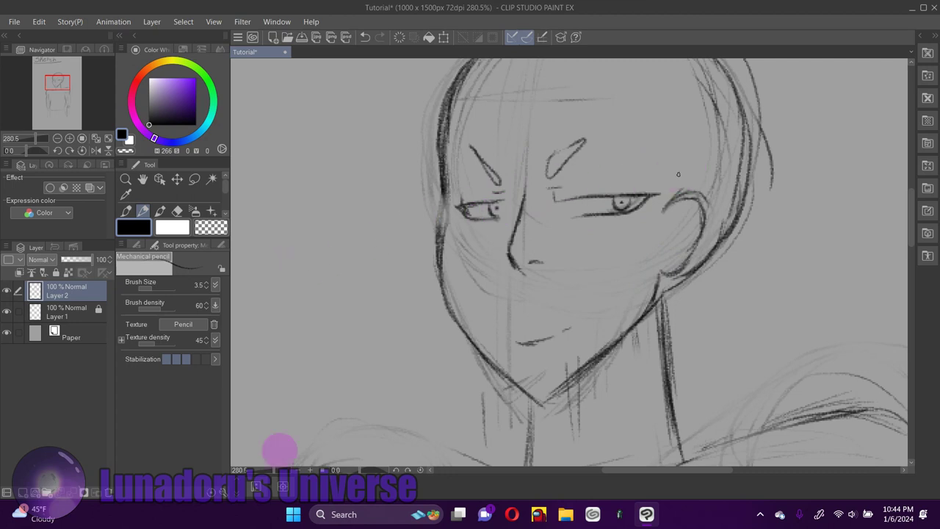
click(266, 469)
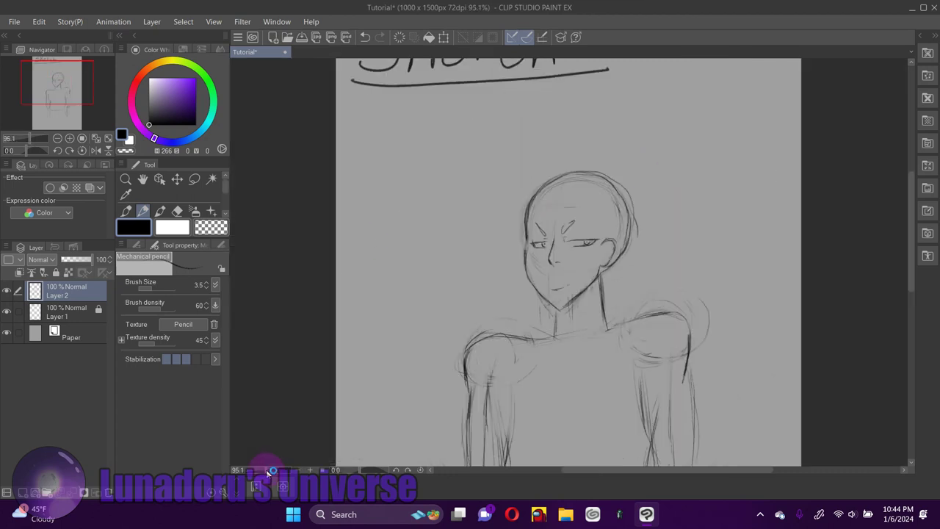